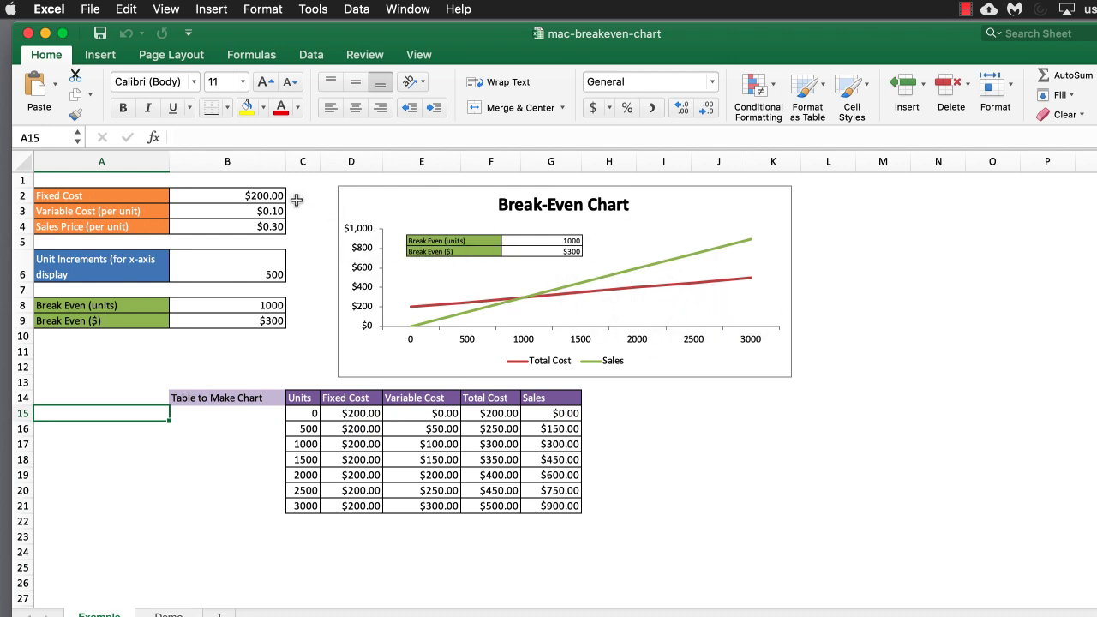
Examine the cost and price inputs, unit increment and break-even formulas in column B of the Example sheet.
left_click(239, 196)
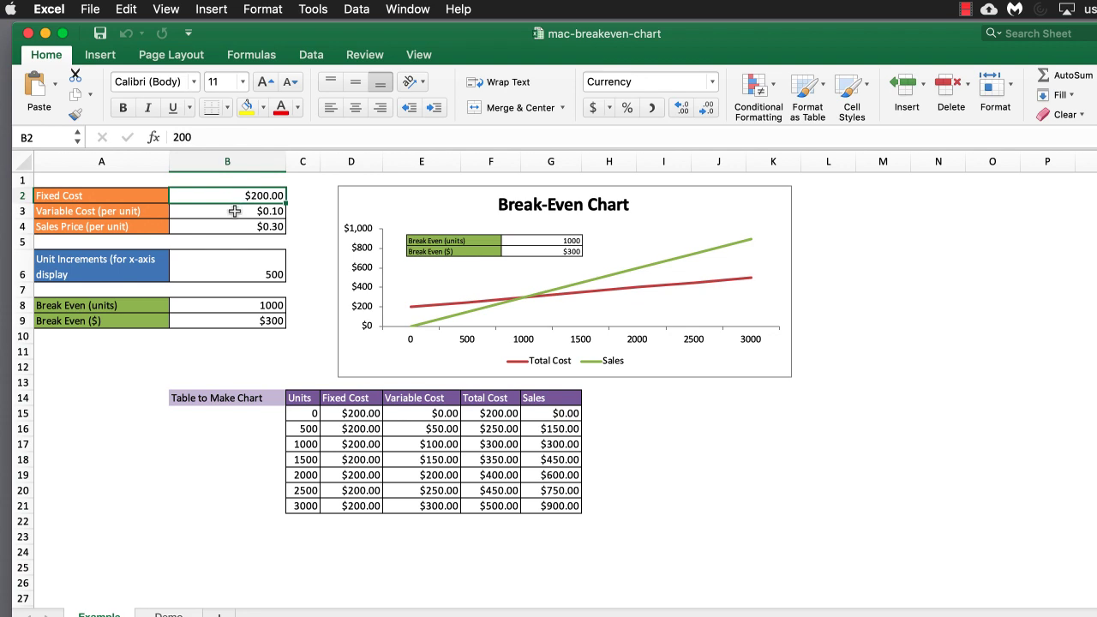
left_click(235, 211)
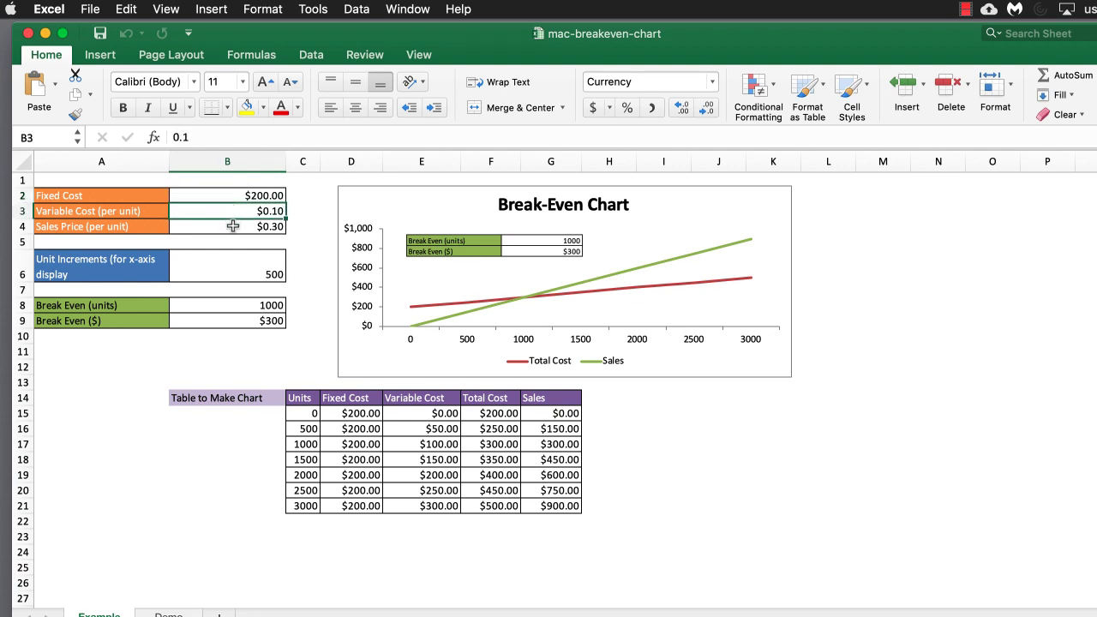
left_click(232, 225)
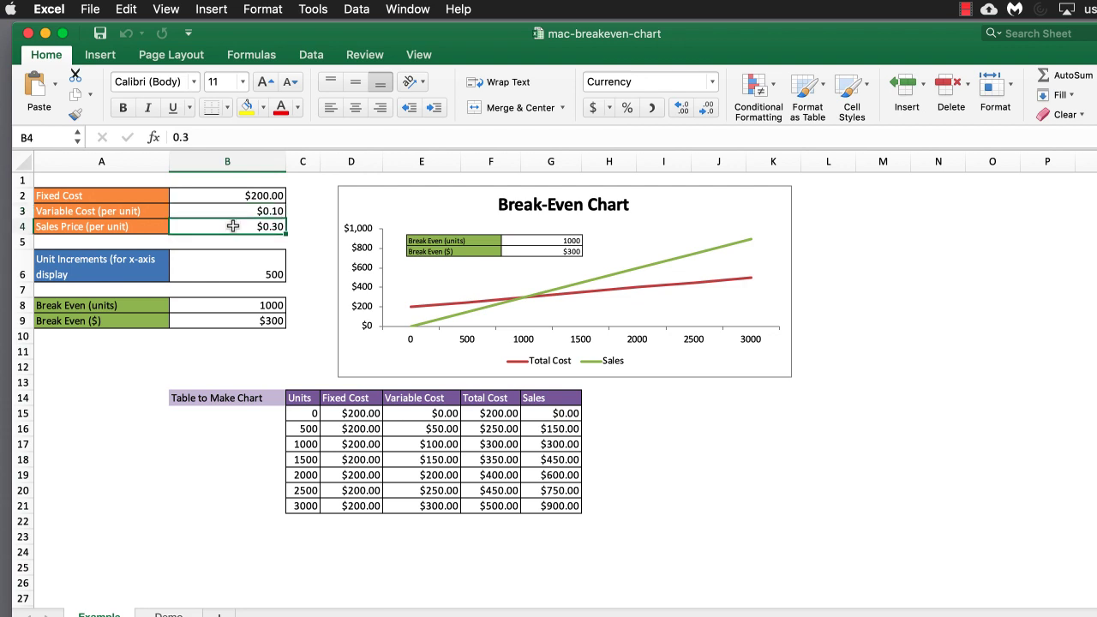
left_click(242, 268)
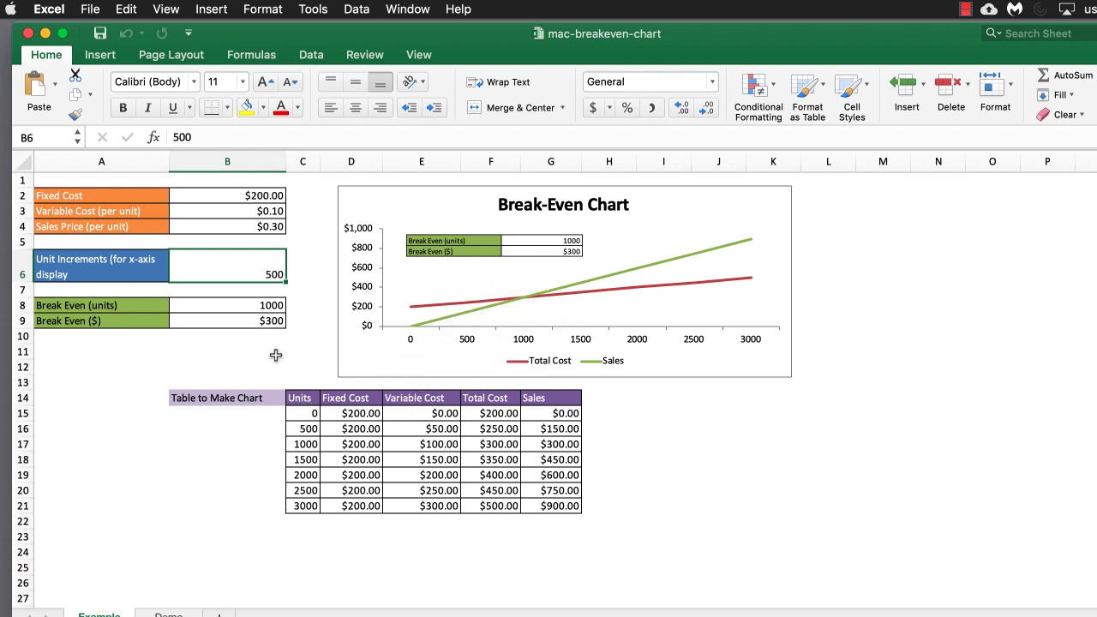
left_click(240, 306)
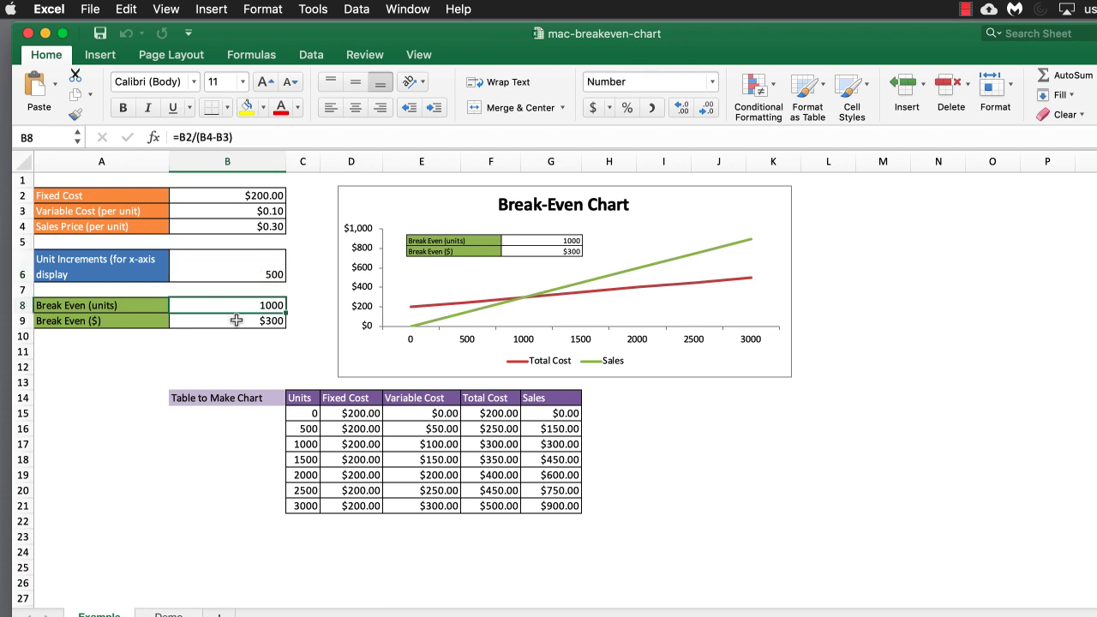
left_click(236, 321)
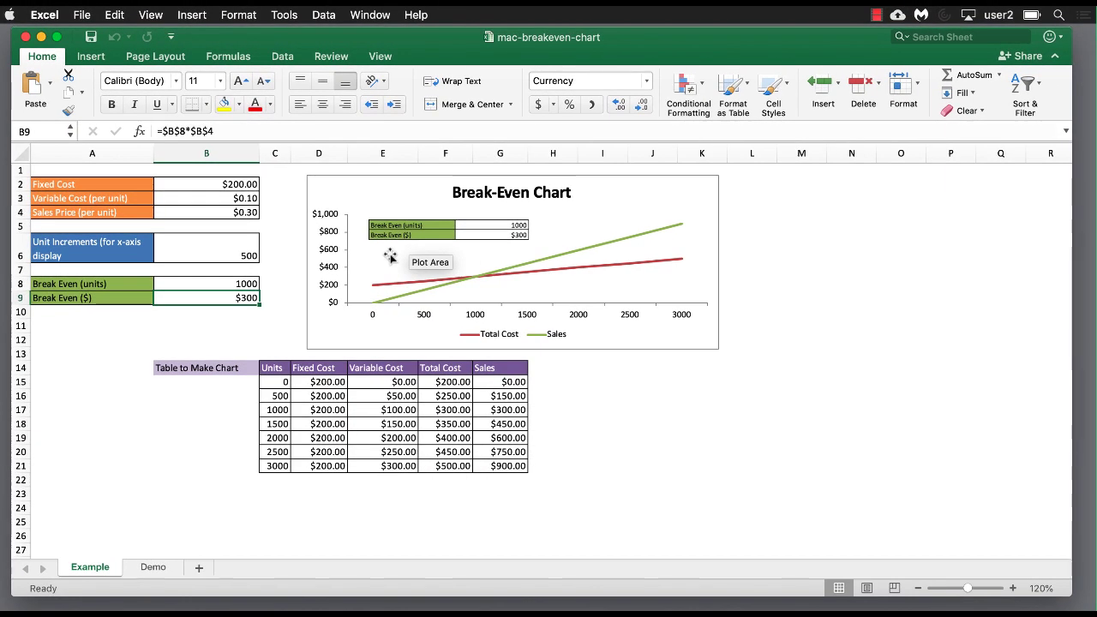
left_click_drag(231, 184, 231, 252)
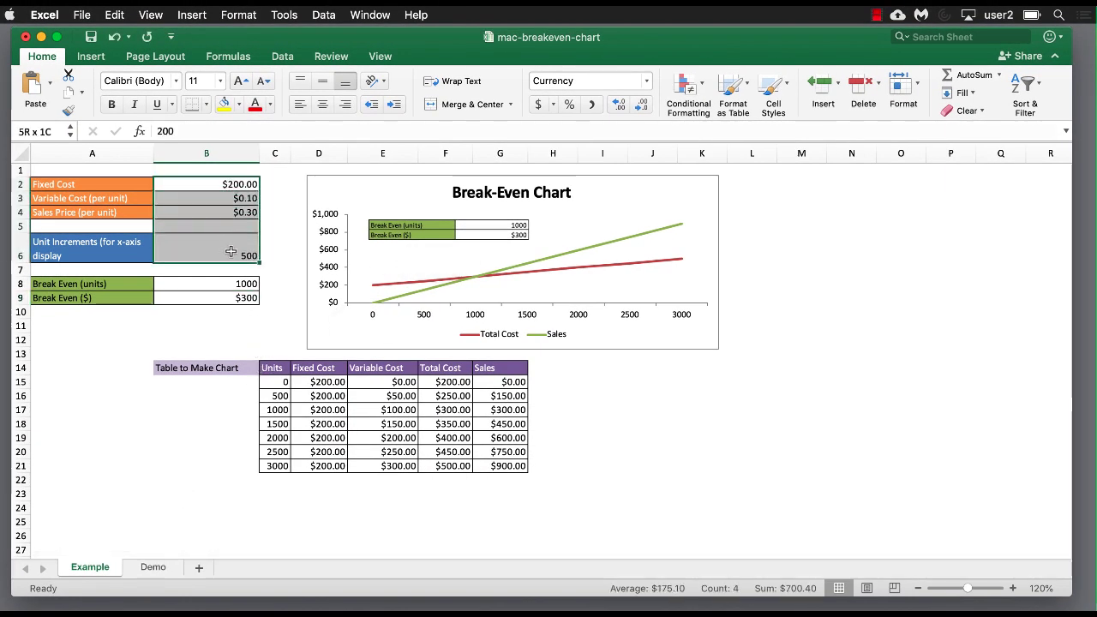
left_click(232, 186)
left_click(229, 198)
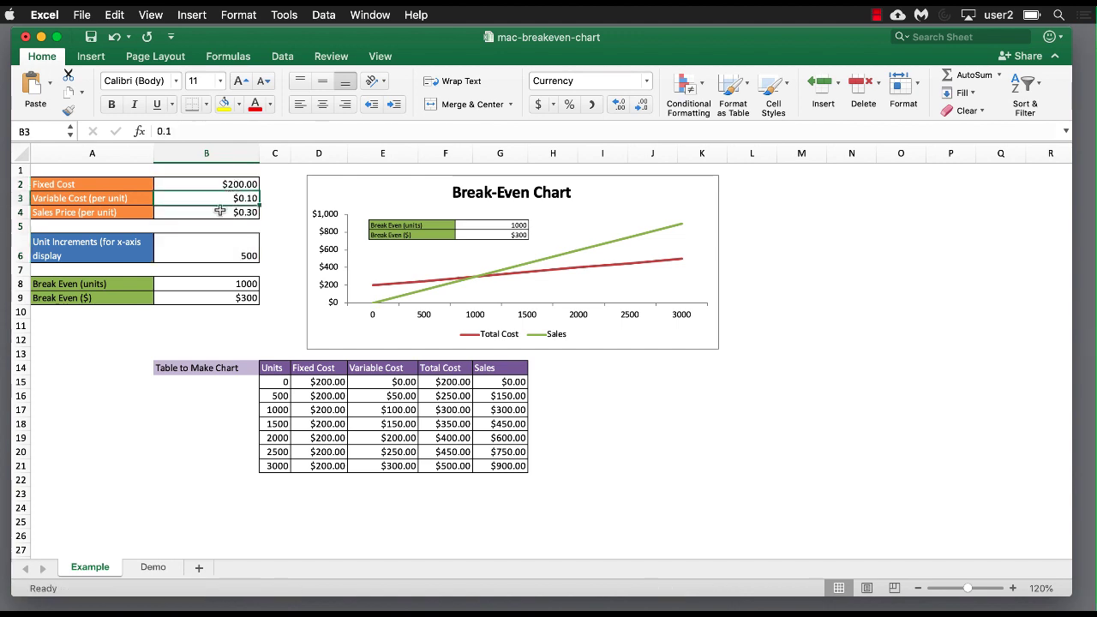
left_click(219, 213)
left_click(213, 255)
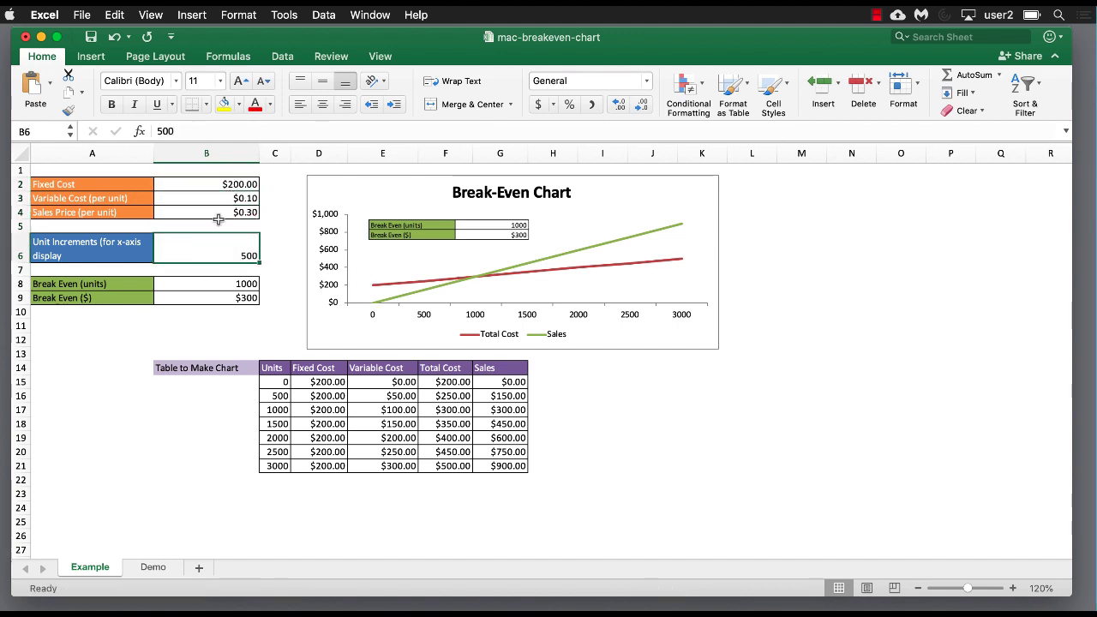
Copy the cost, price and unit increment values in B2:B6 of the Example sheet into B2:B6 of the Demo sheet.
left_click_drag(219, 183, 218, 249)
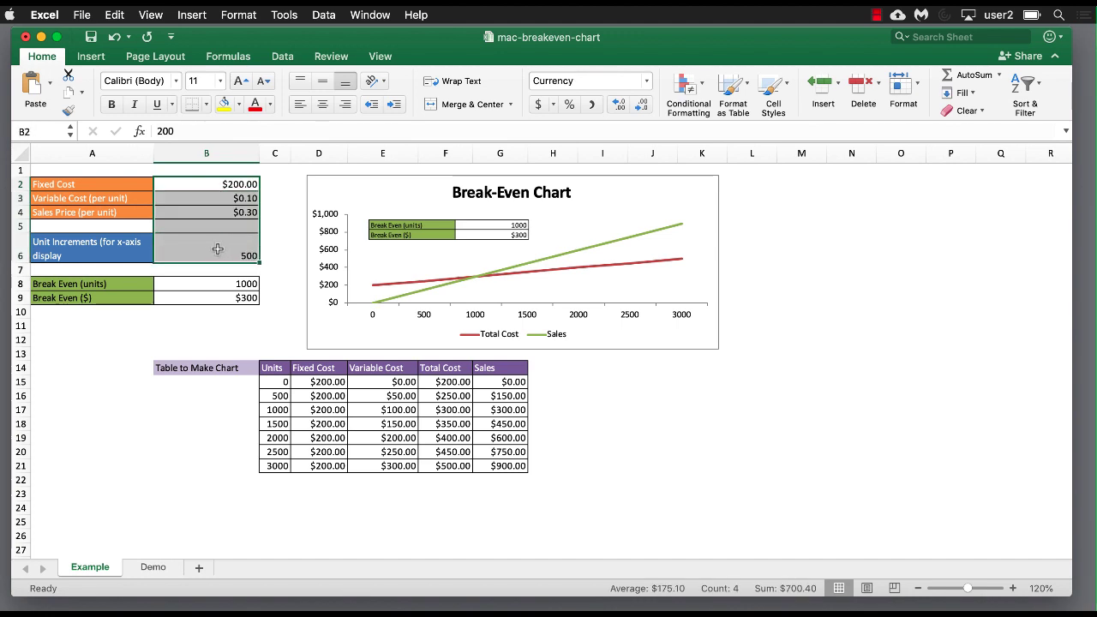
key("super+c")
left_click(147, 567)
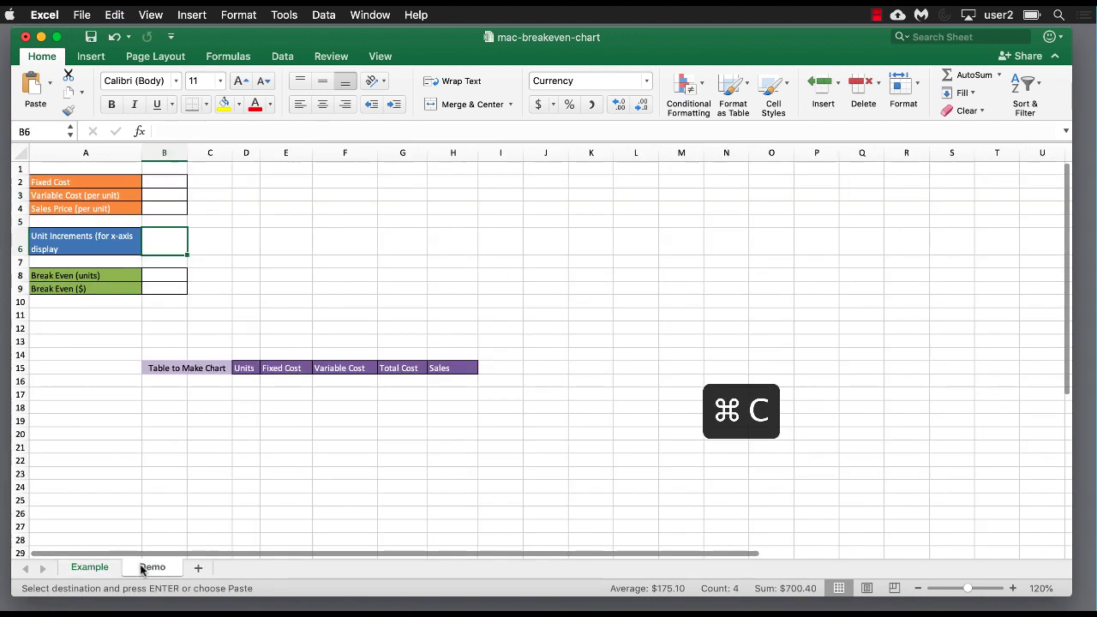
left_click(170, 180)
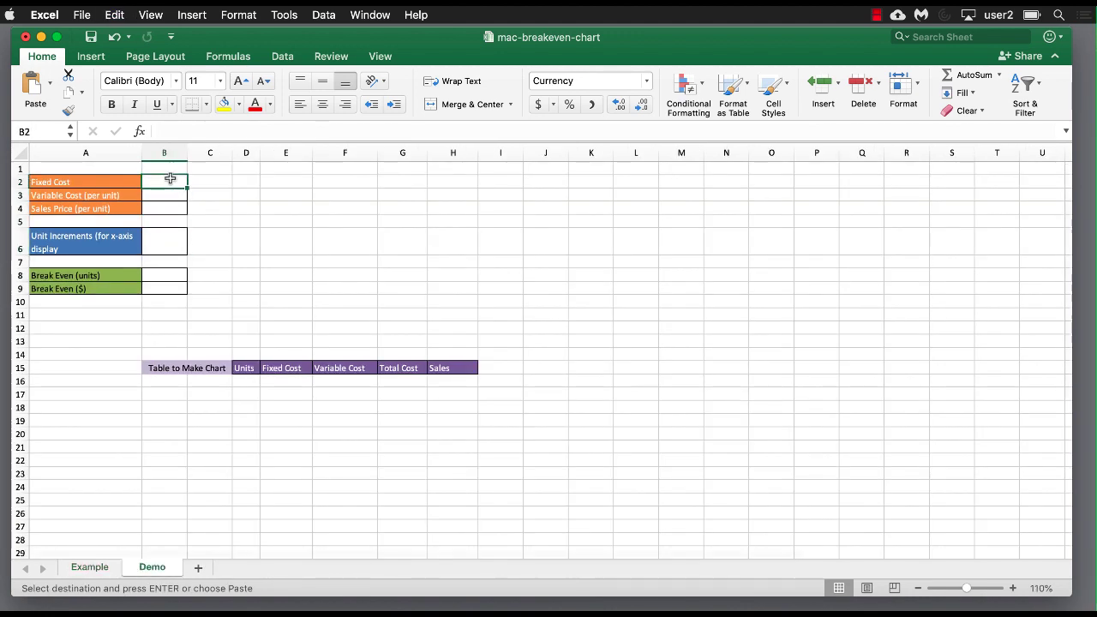
key("super+v")
left_click(236, 193)
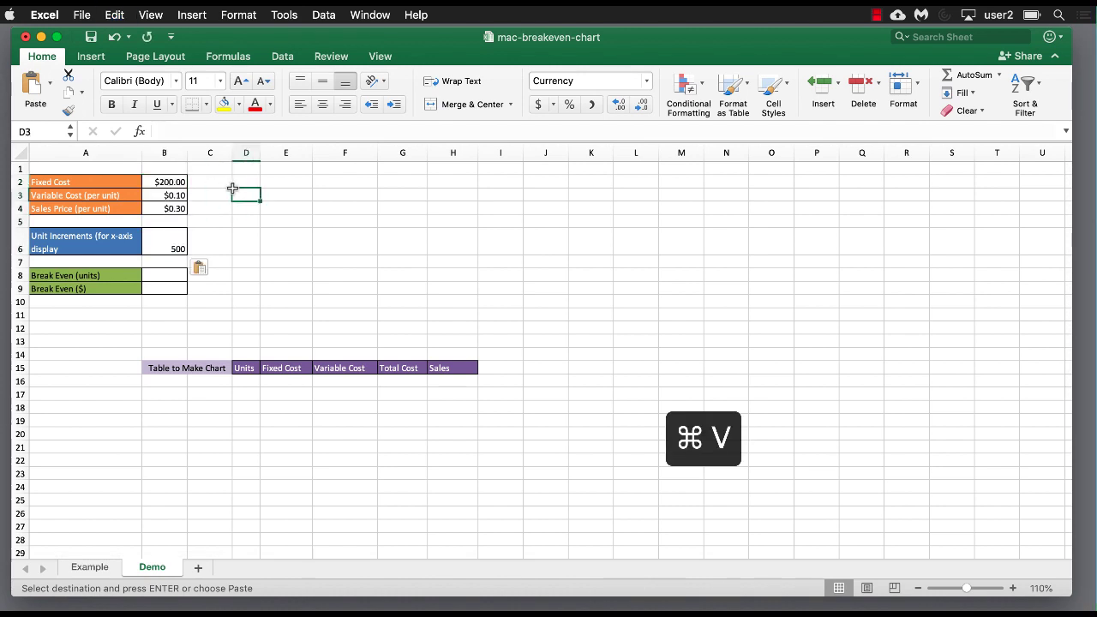
left_click(163, 182)
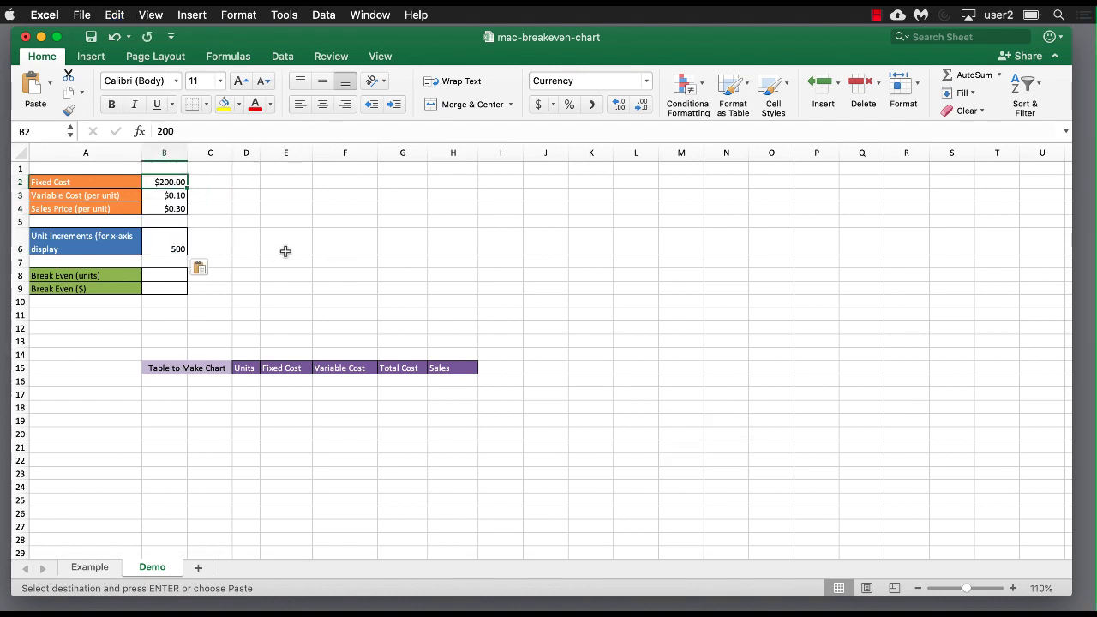
left_click(176, 196)
left_click(177, 209)
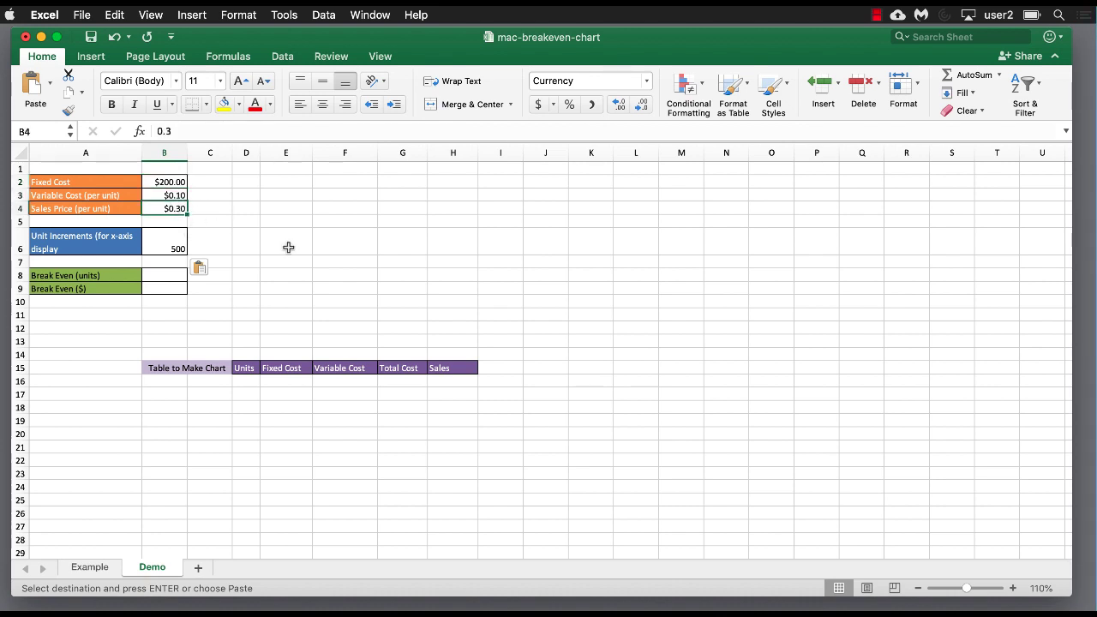
left_click(168, 242)
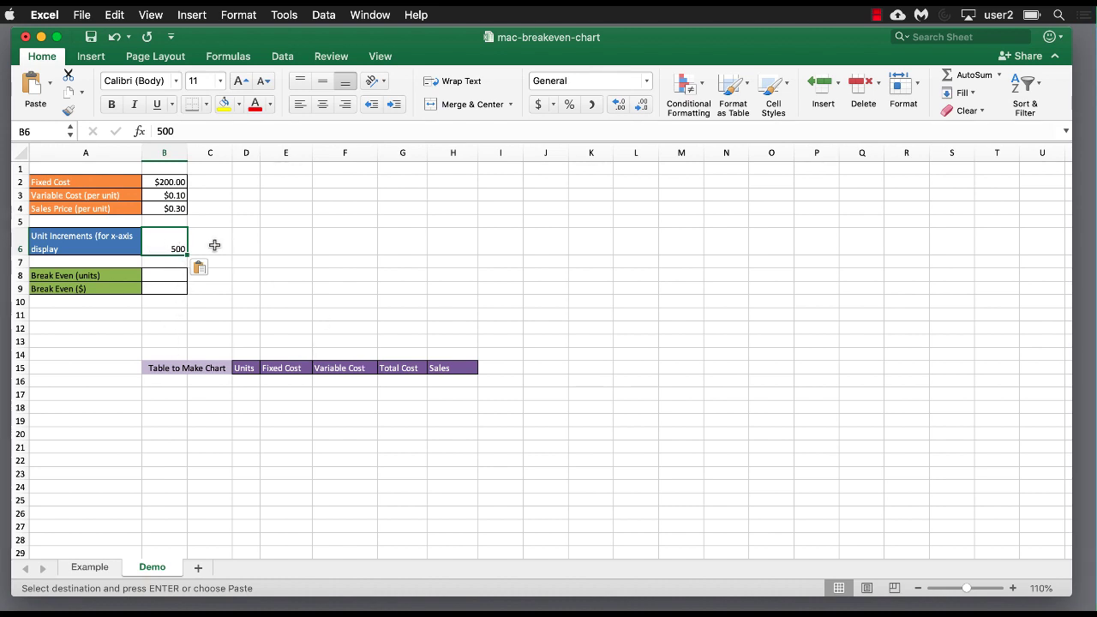
Calculate the break-even units in B8 with the formula =B2/(B4-B3).
left_click(164, 275)
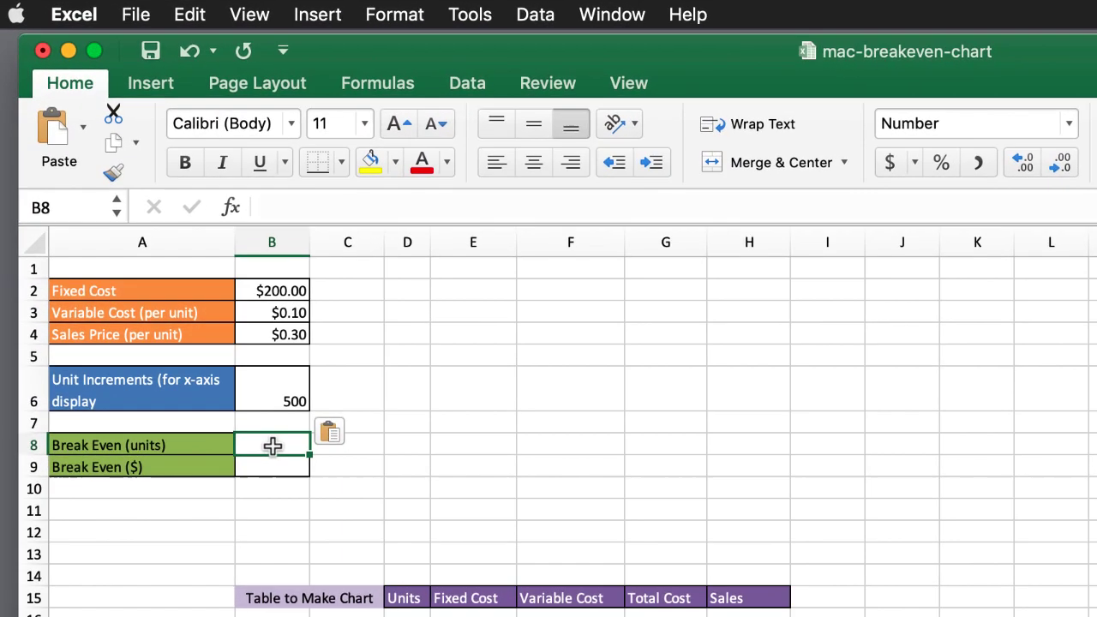
type("=")
left_click(277, 289)
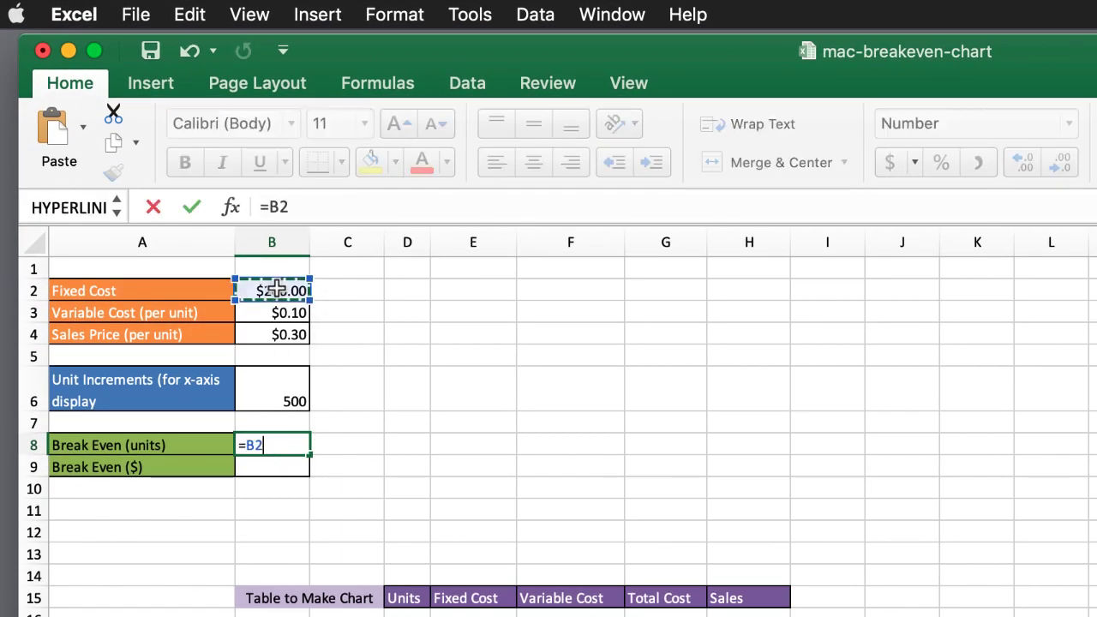
type("/(")
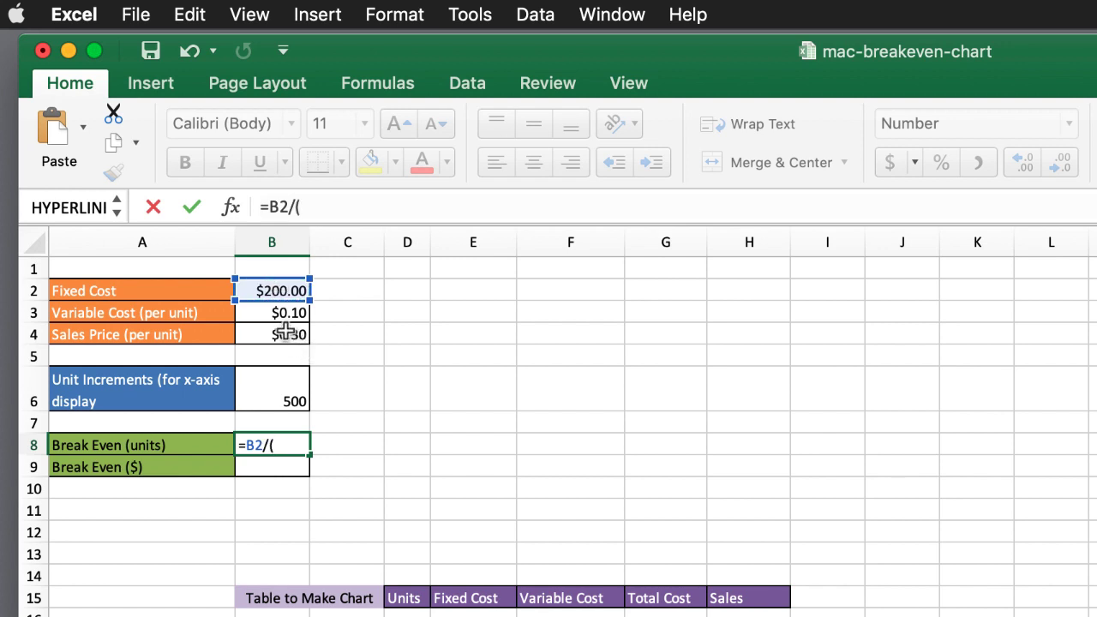
left_click(284, 334)
type("-")
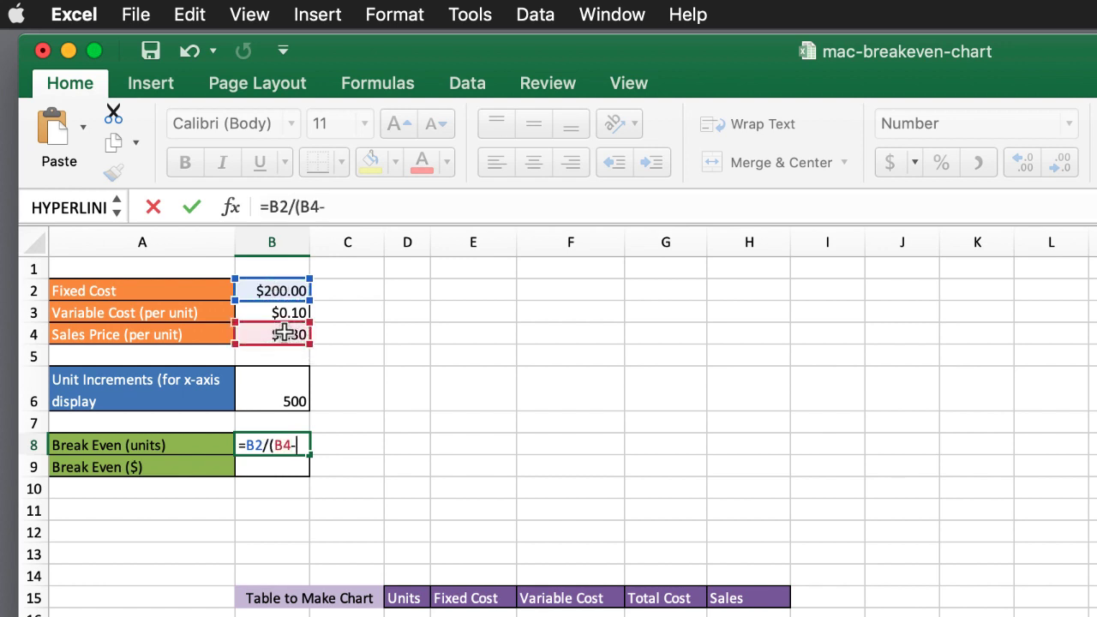
left_click(283, 313)
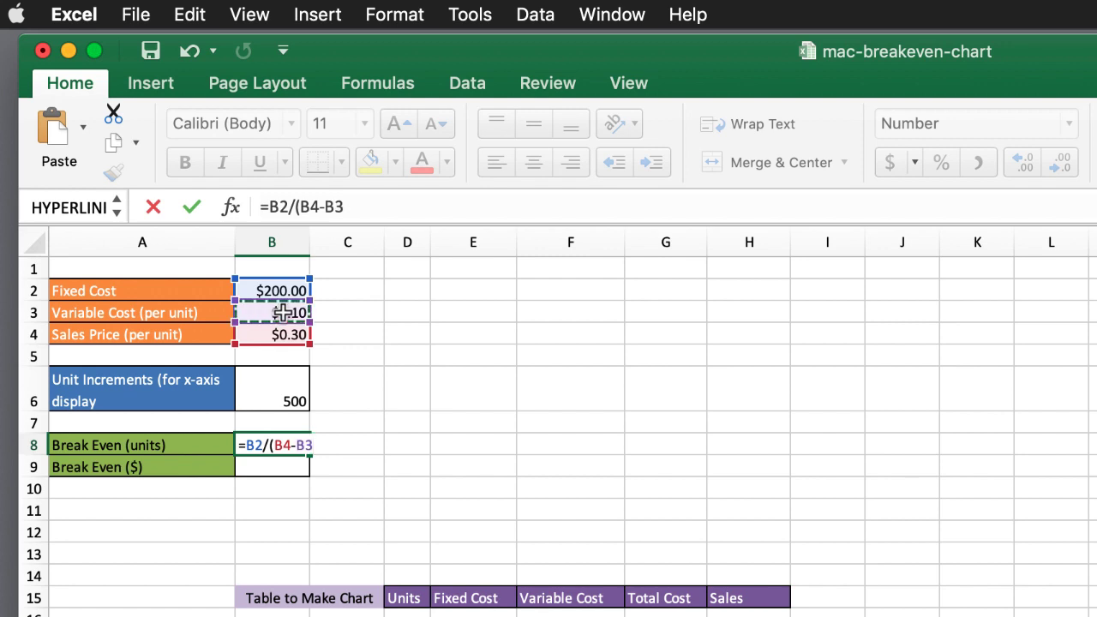
type(")")
key("Return")
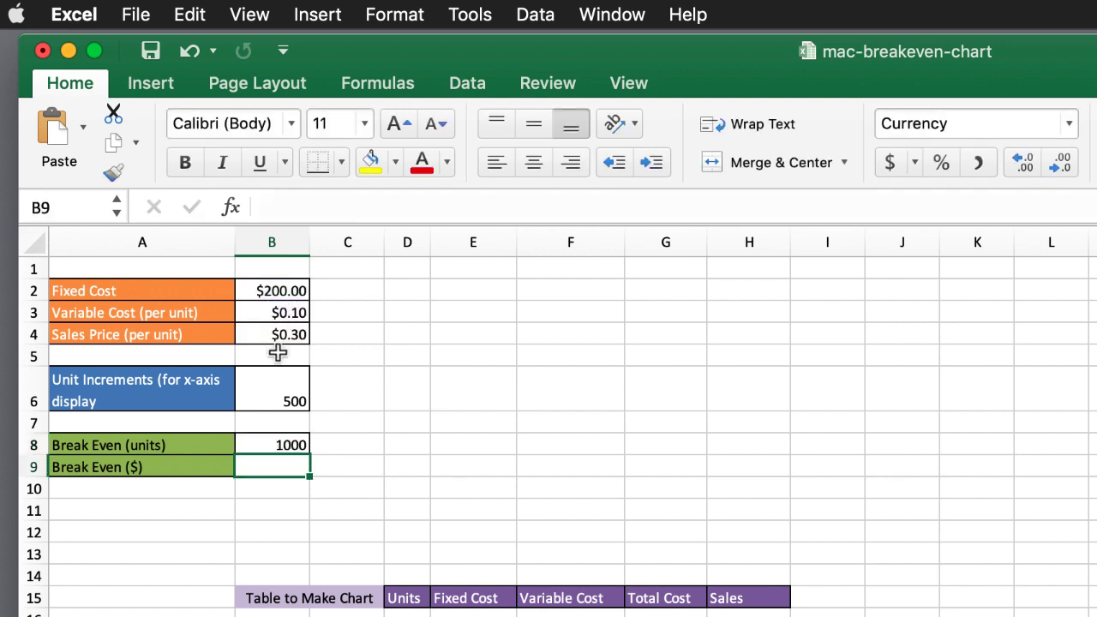
Calculate the break-even dollar amount in B9 by multiplying the break-even units in B8 by the sales price in B4.
type("=")
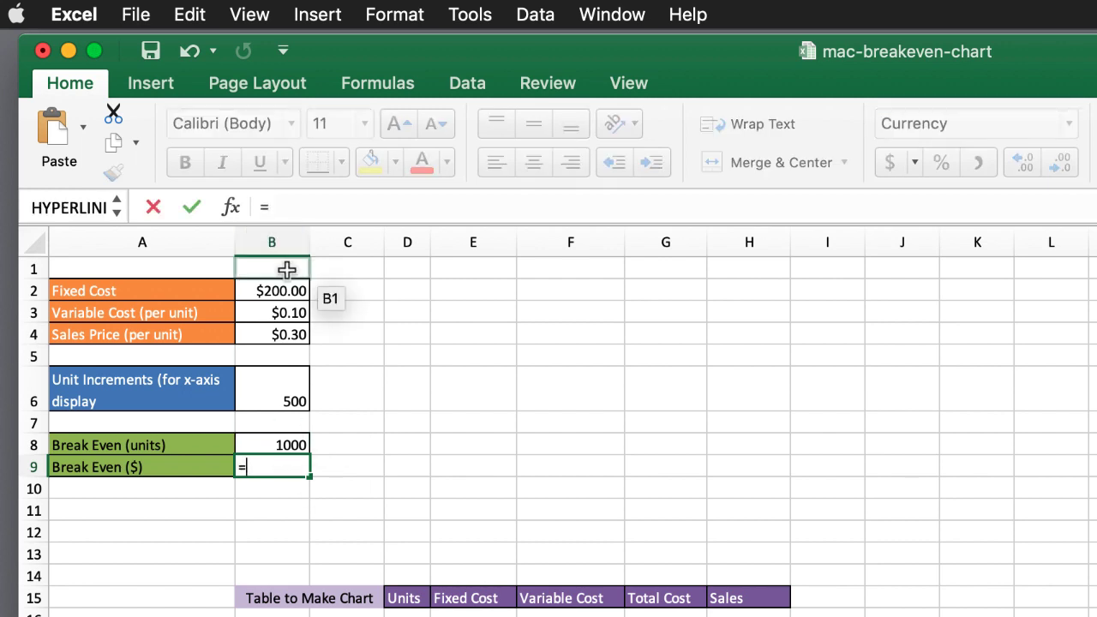
left_click(266, 444)
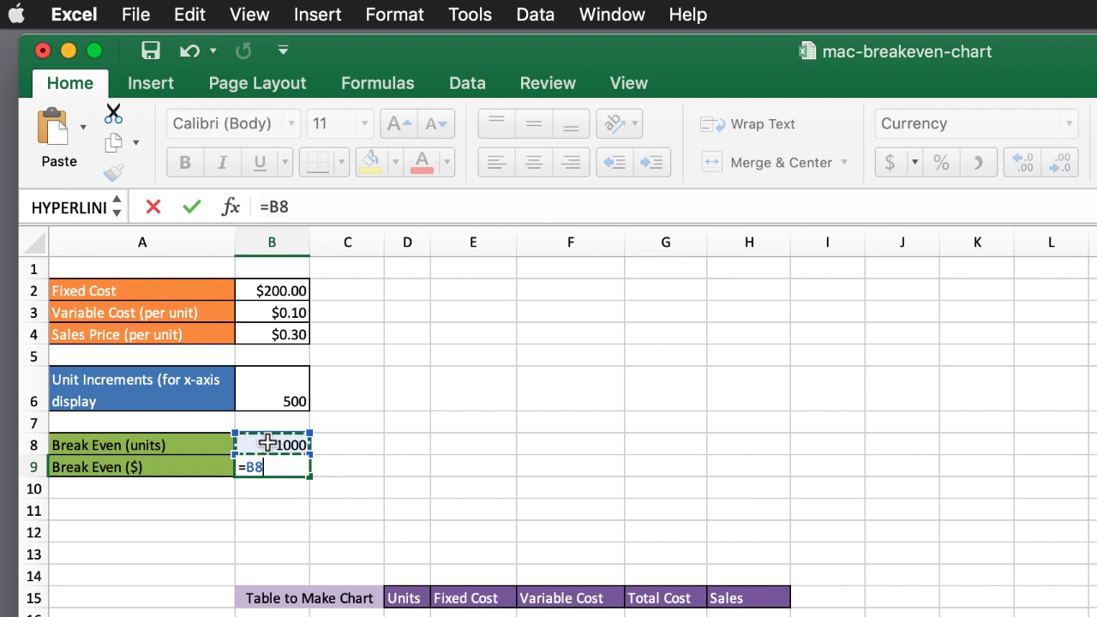
type("*")
left_click(292, 334)
key("Return")
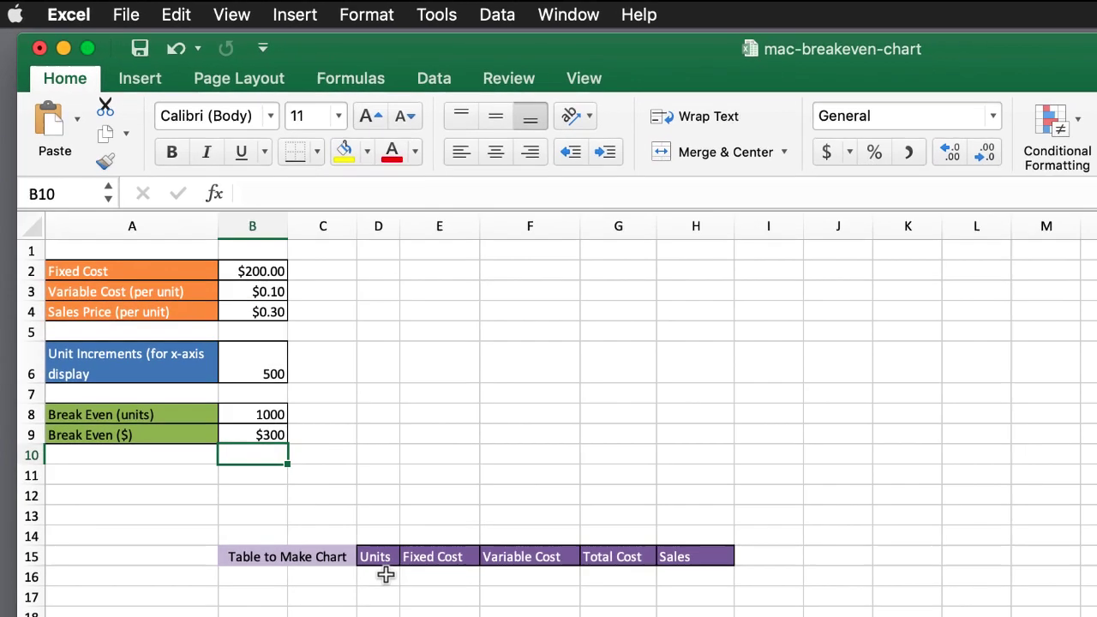
Enter 0 as the first Units value in D16 of the chart table.
left_click(409, 613)
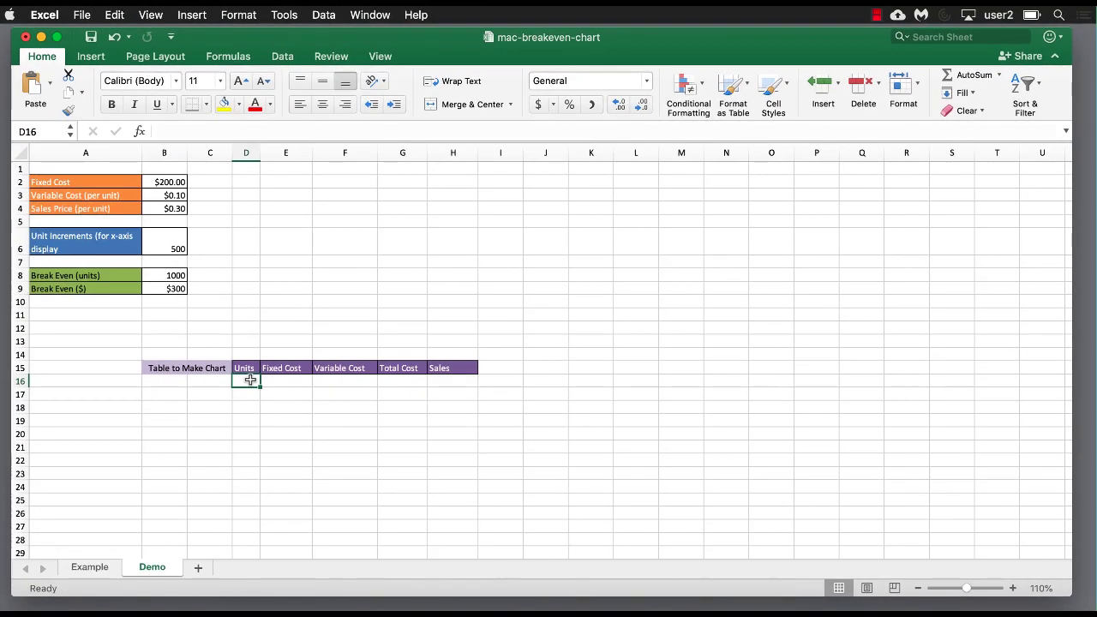
type("0")
key("Return")
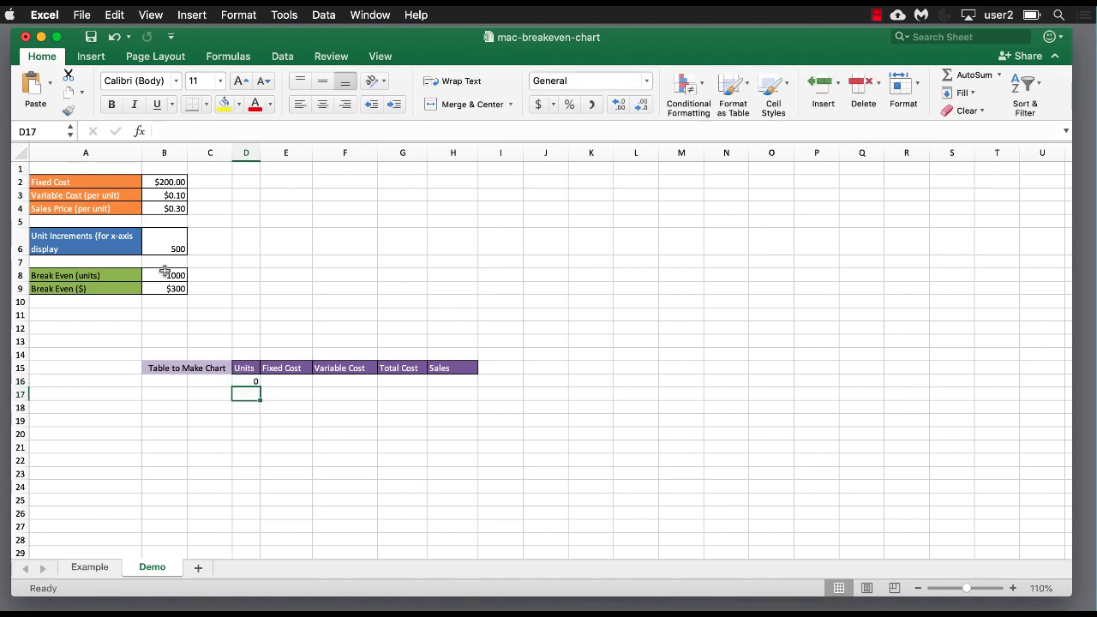
Enter the formula =D16+$B$6 in D17 to add the unit increment through an absolute reference.
type("=")
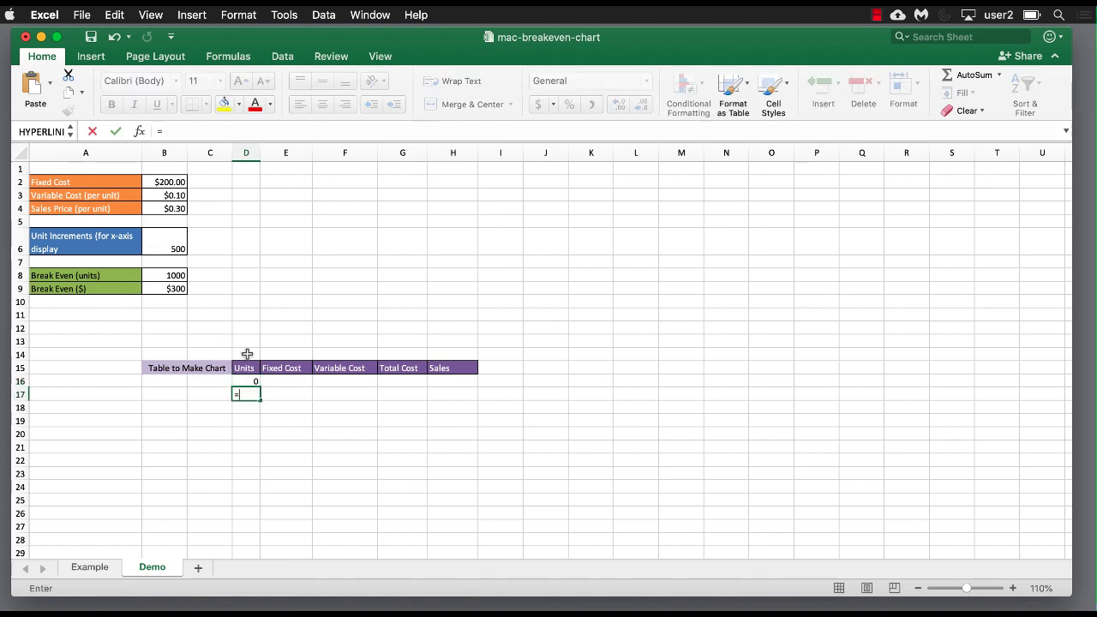
left_click(250, 380)
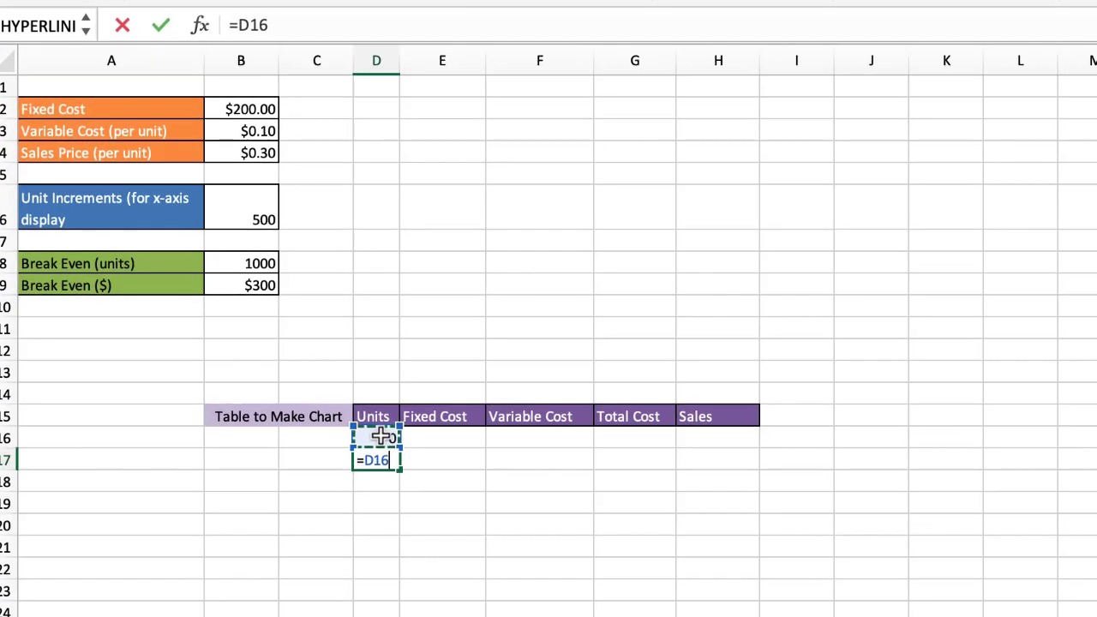
type("+")
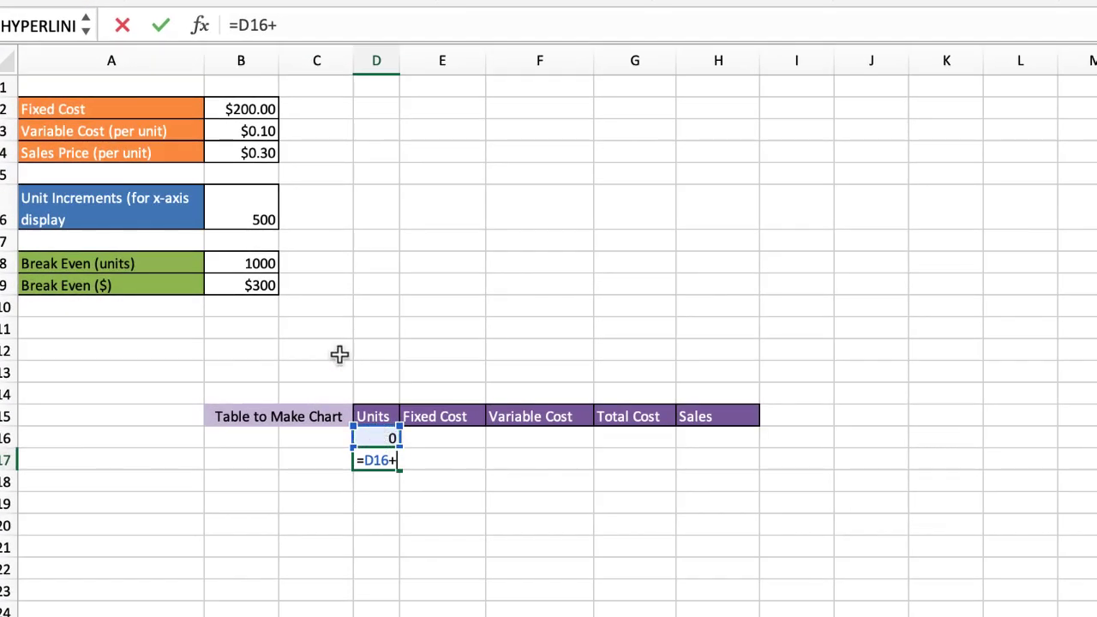
left_click(252, 214)
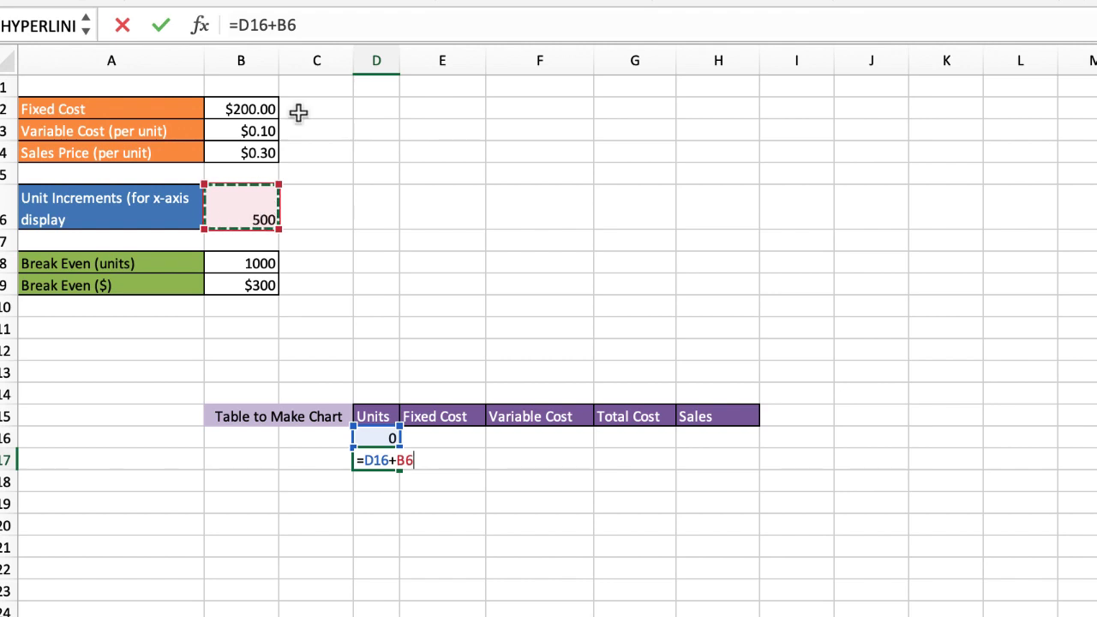
left_click(288, 25)
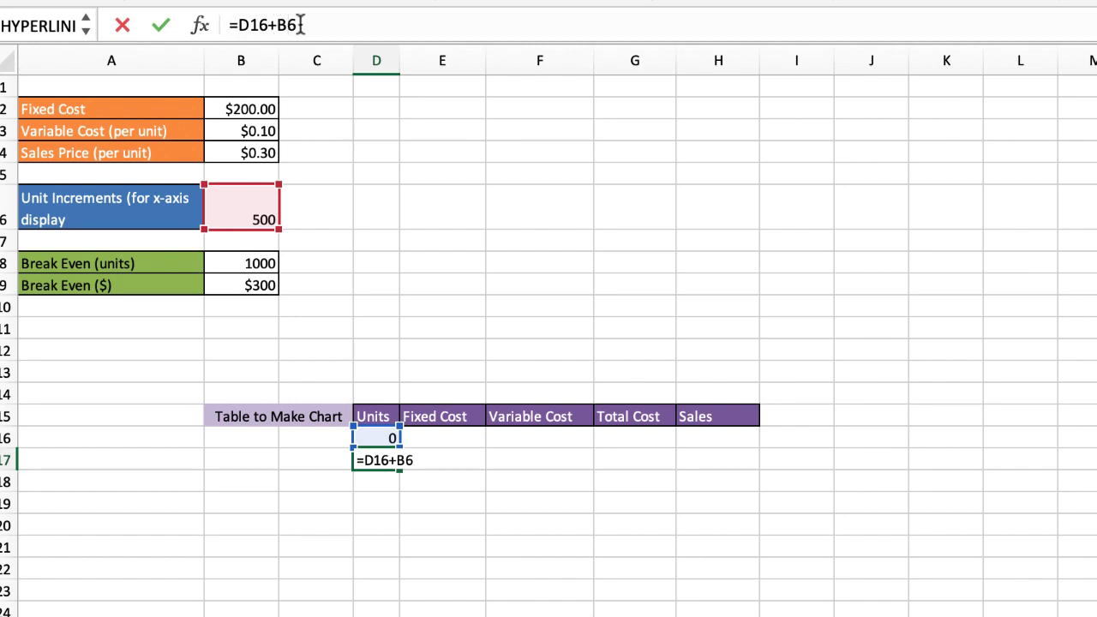
key("F4")
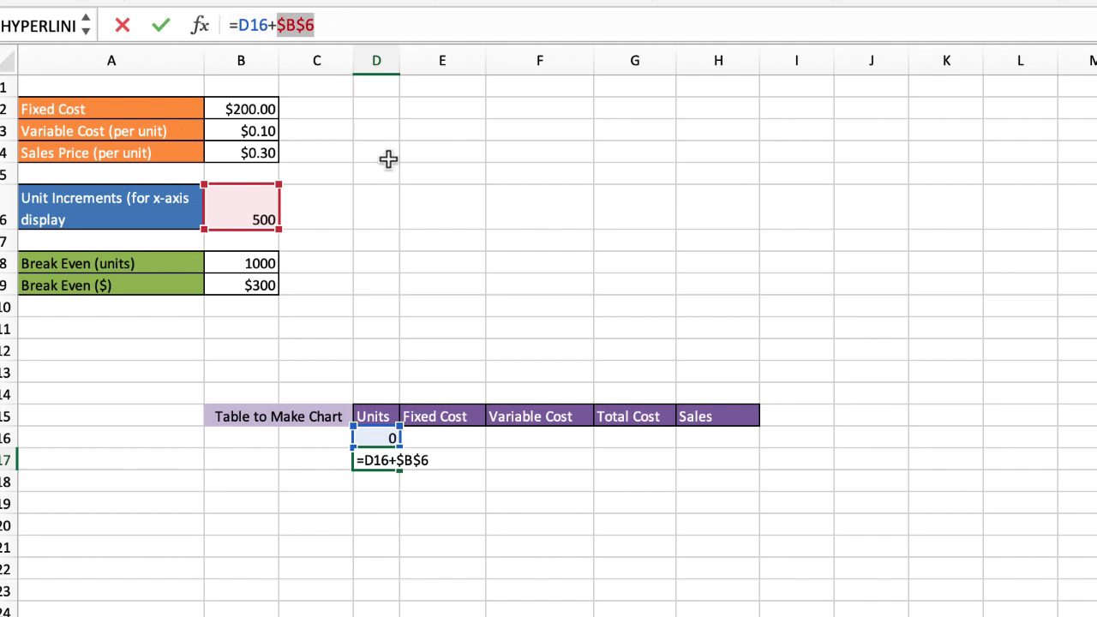
key("Return")
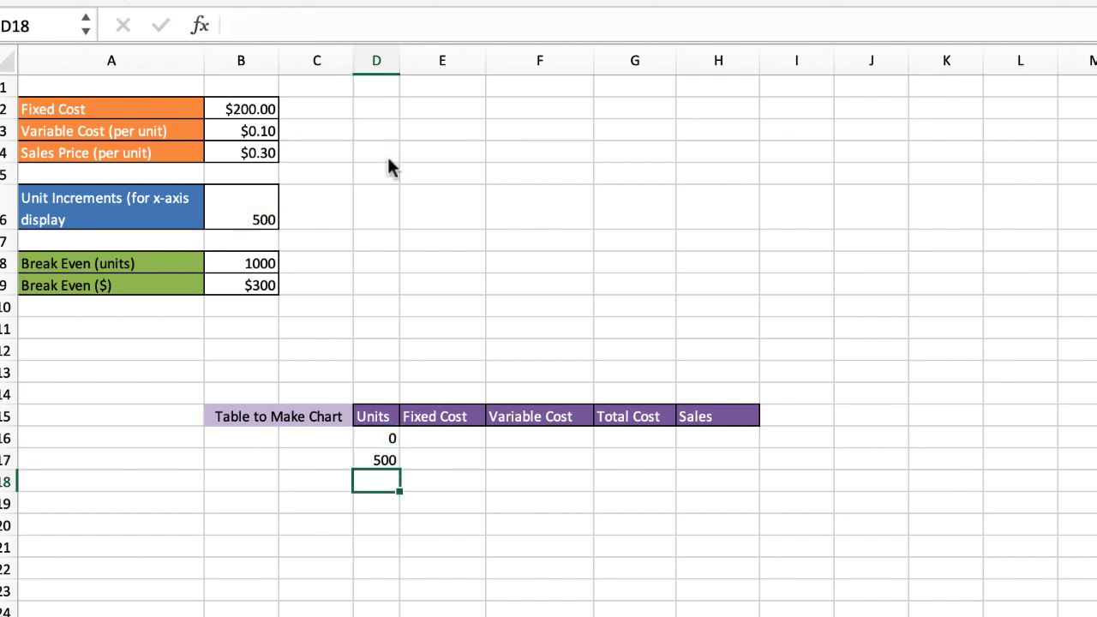
Fill the Units formula from D17 down through D22 of the chart table.
left_click(384, 460)
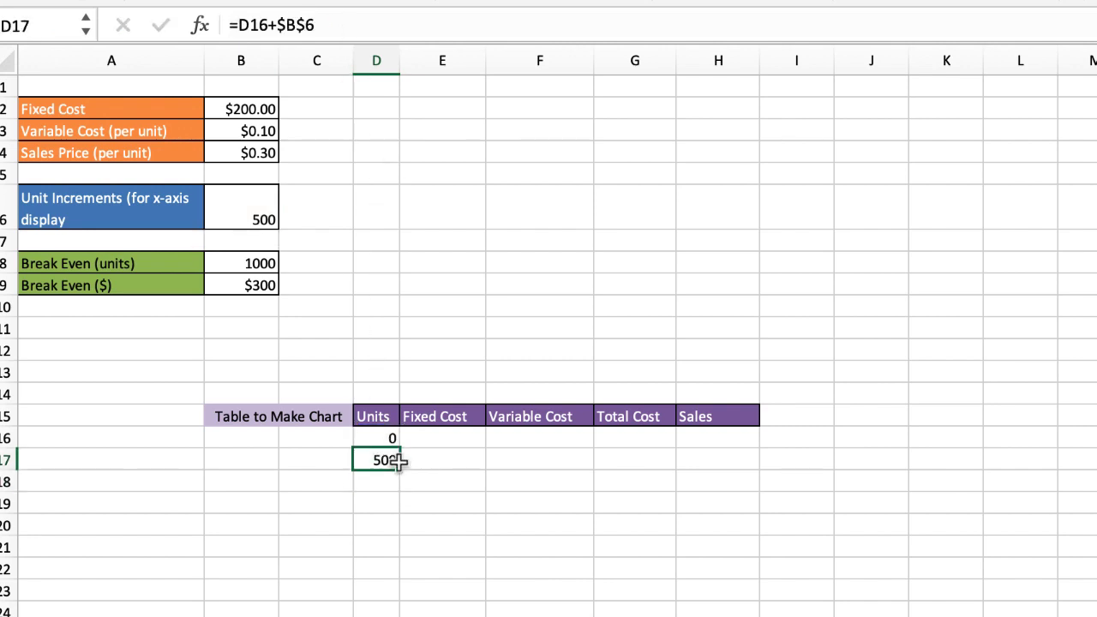
left_click_drag(400, 469, 393, 548)
left_click(379, 547)
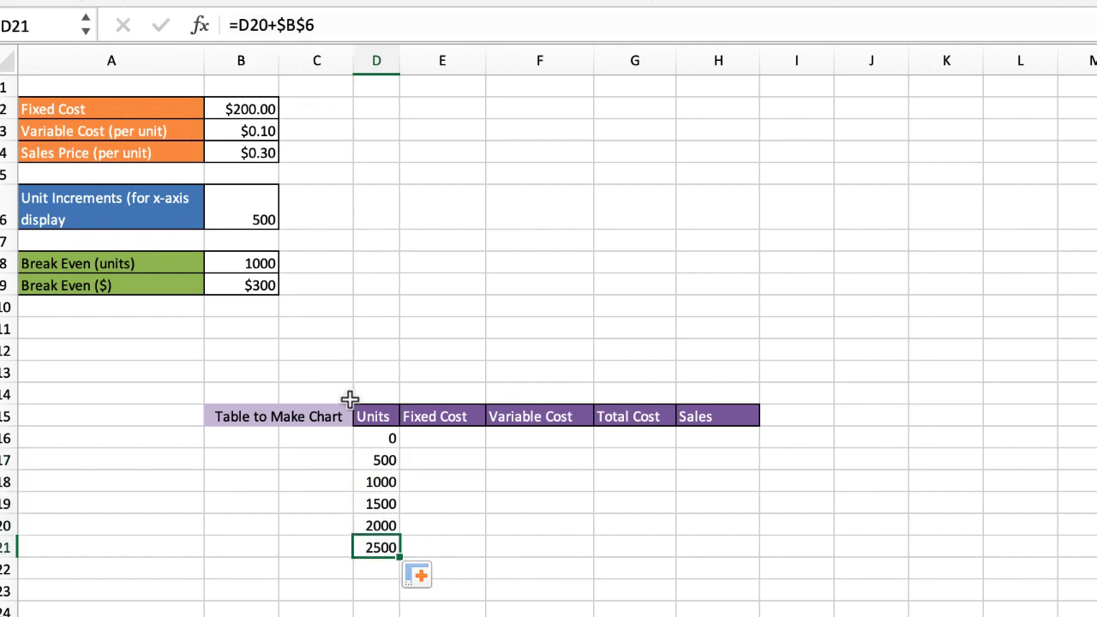
left_click(382, 524)
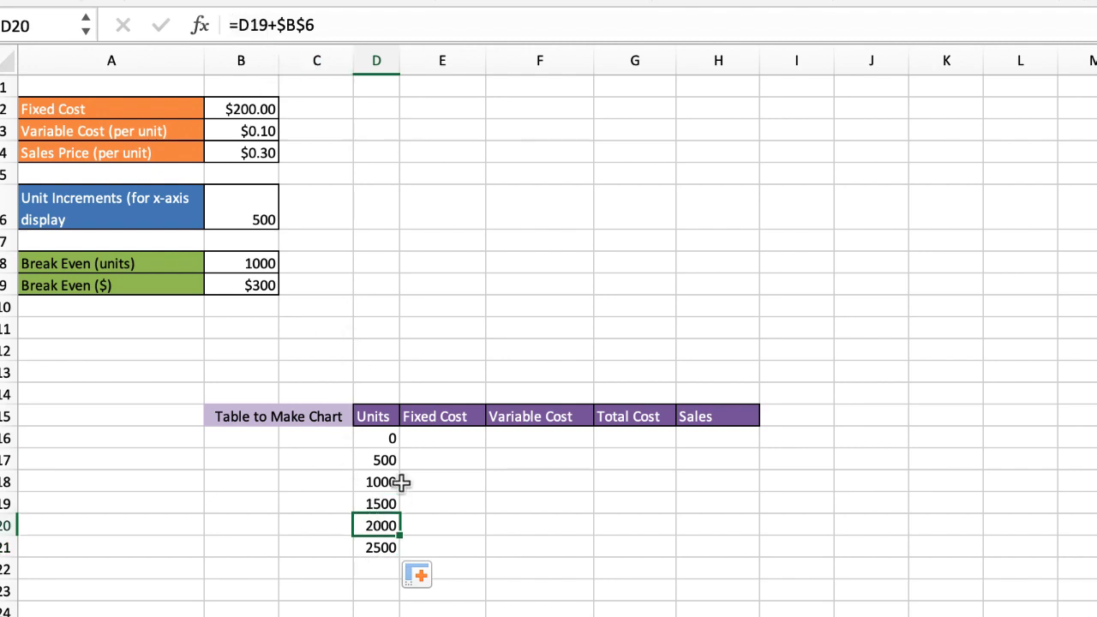
left_click(368, 546)
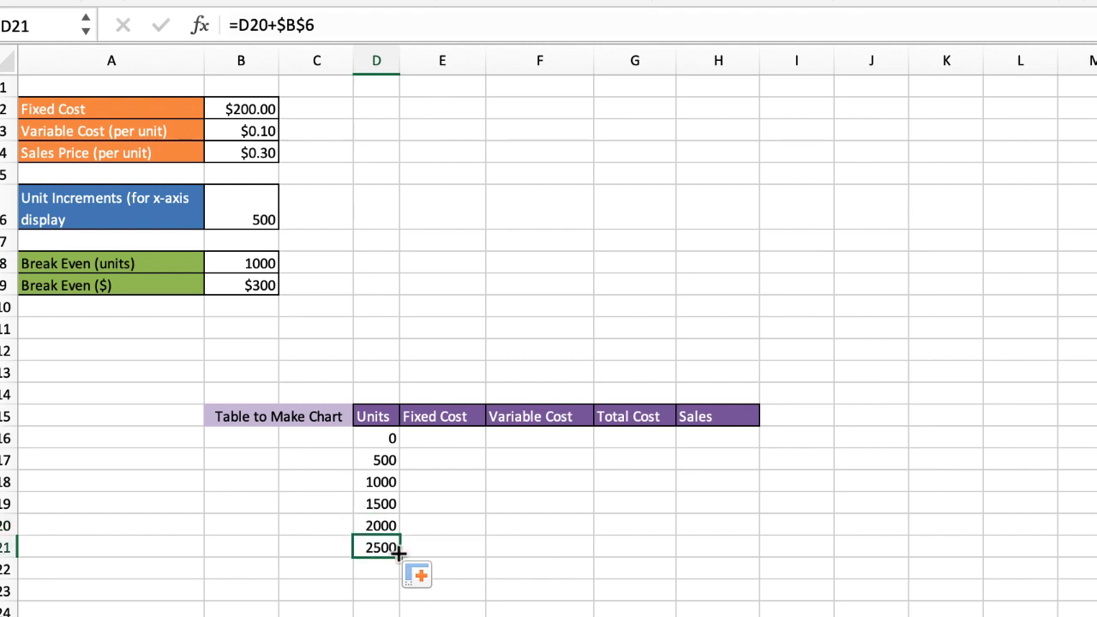
left_click_drag(398, 554, 400, 573)
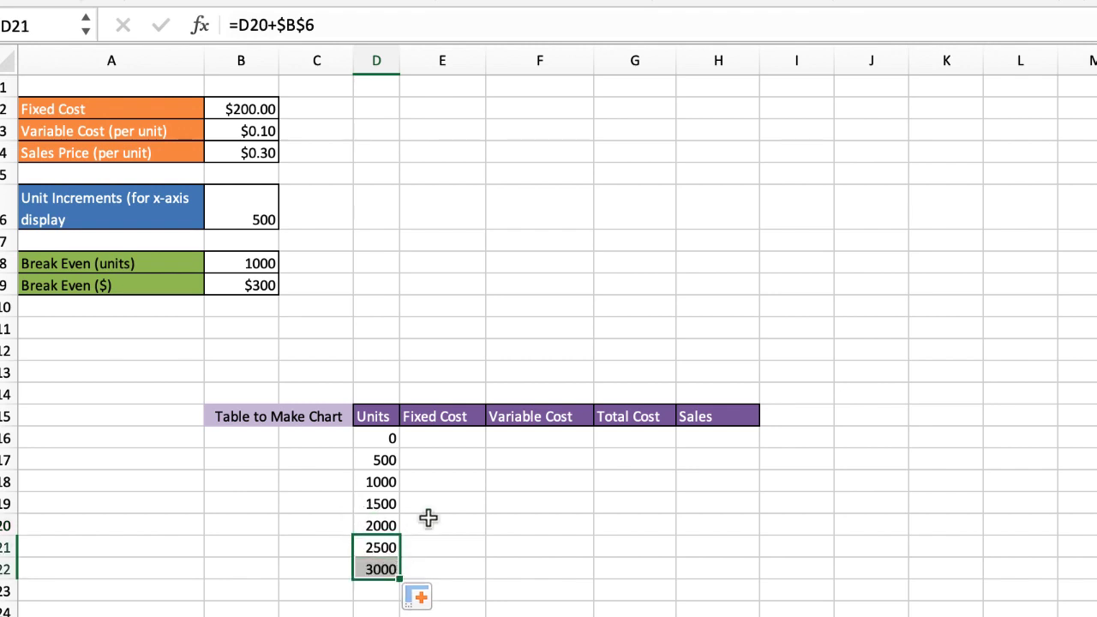
Enter the formula =$B$2 in E16 as the first Fixed Cost value, using an absolute reference.
left_click(445, 439)
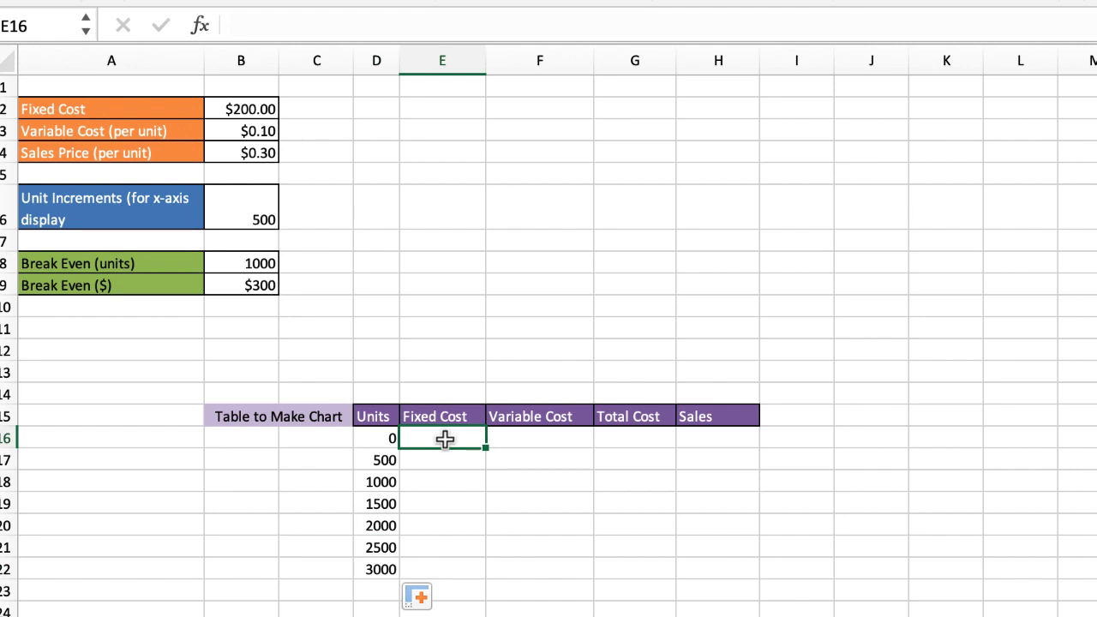
type("=")
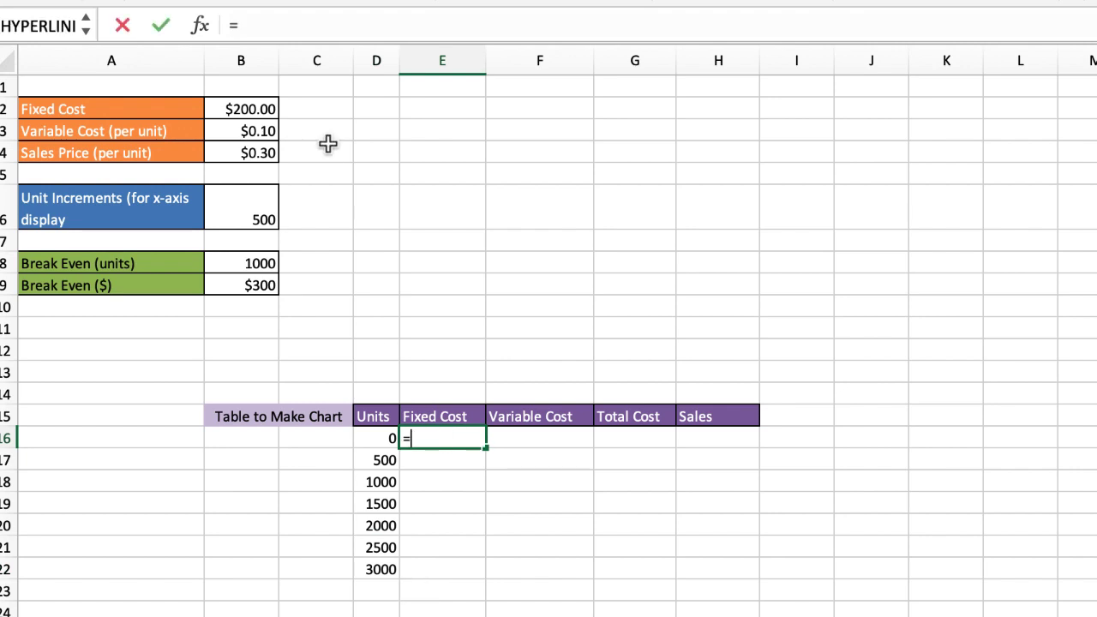
left_click(251, 109)
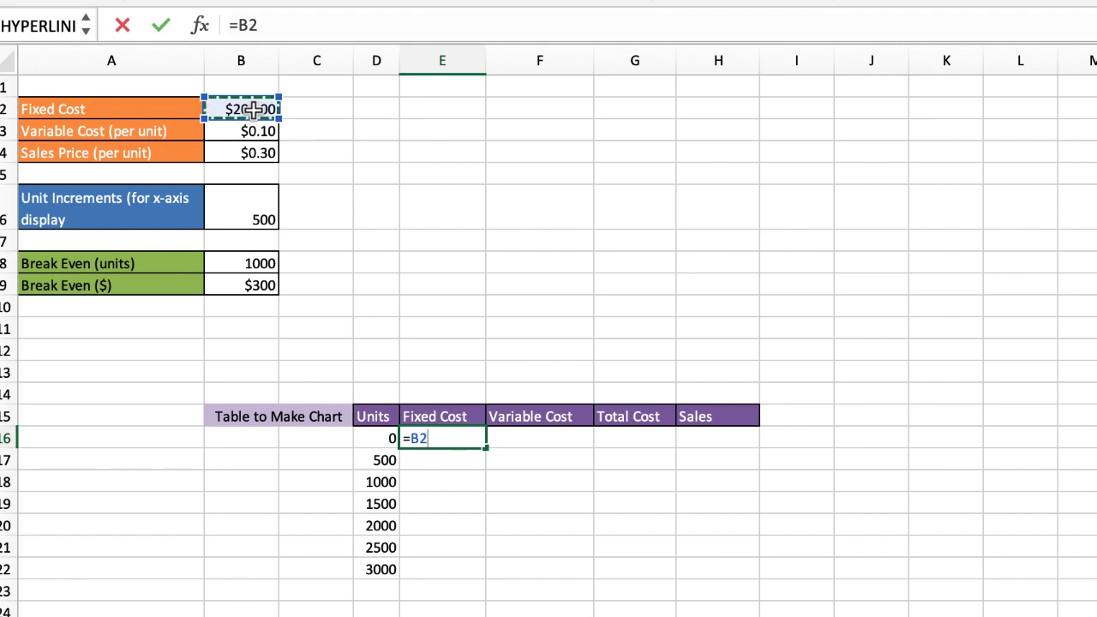
key("F4")
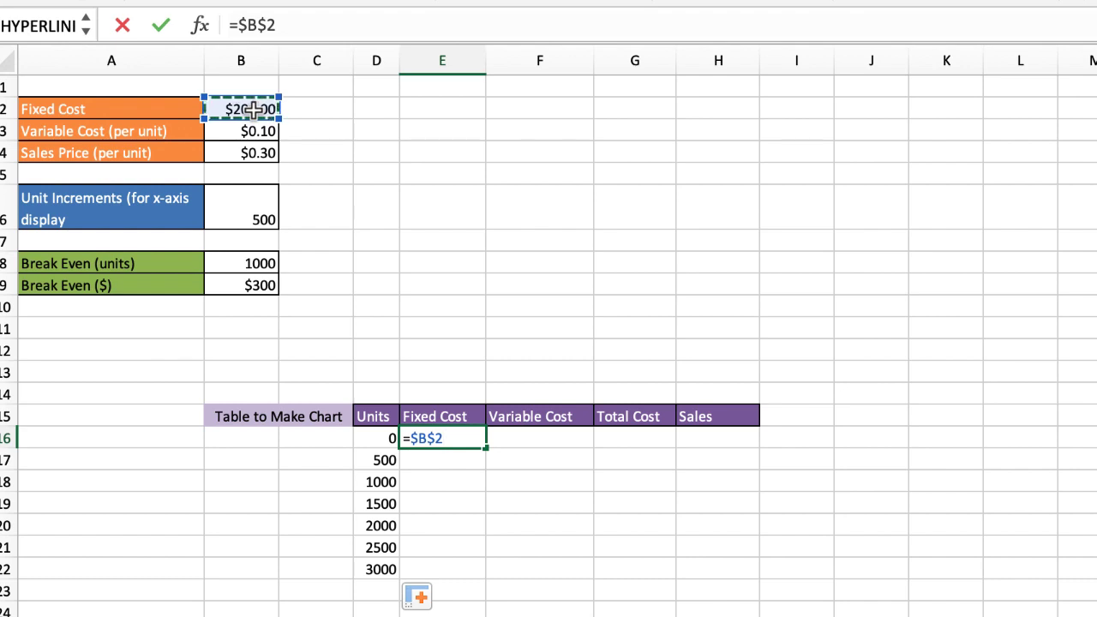
key("Return")
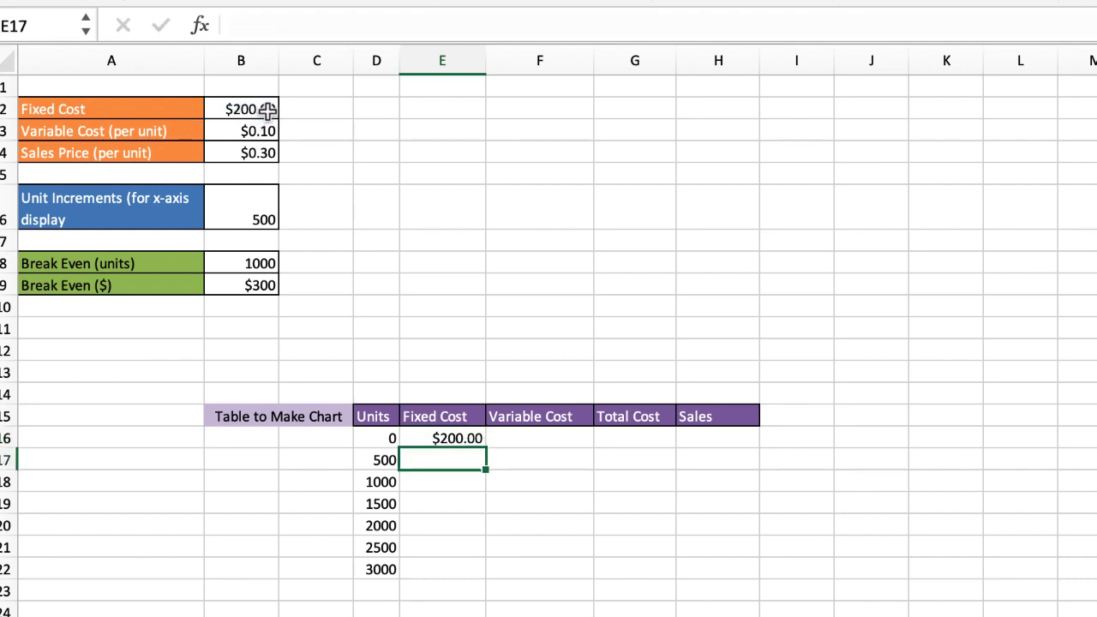
Fill the Fixed Cost formula from E16 down through E22 and check the copied reference in E17.
left_click(458, 441)
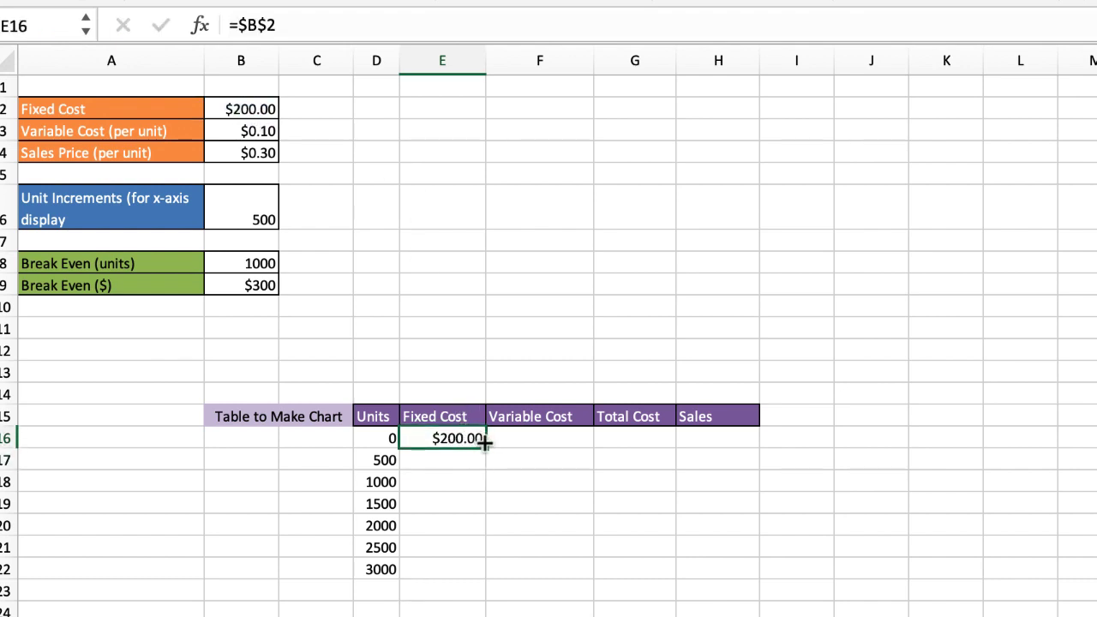
left_click_drag(486, 447, 479, 576)
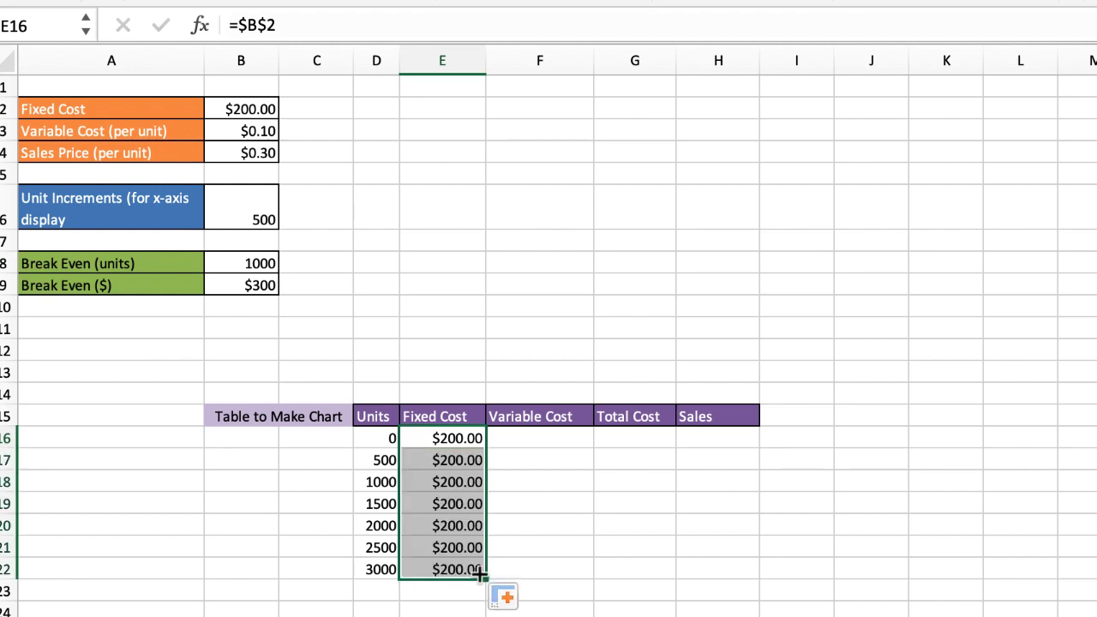
left_click(249, 109)
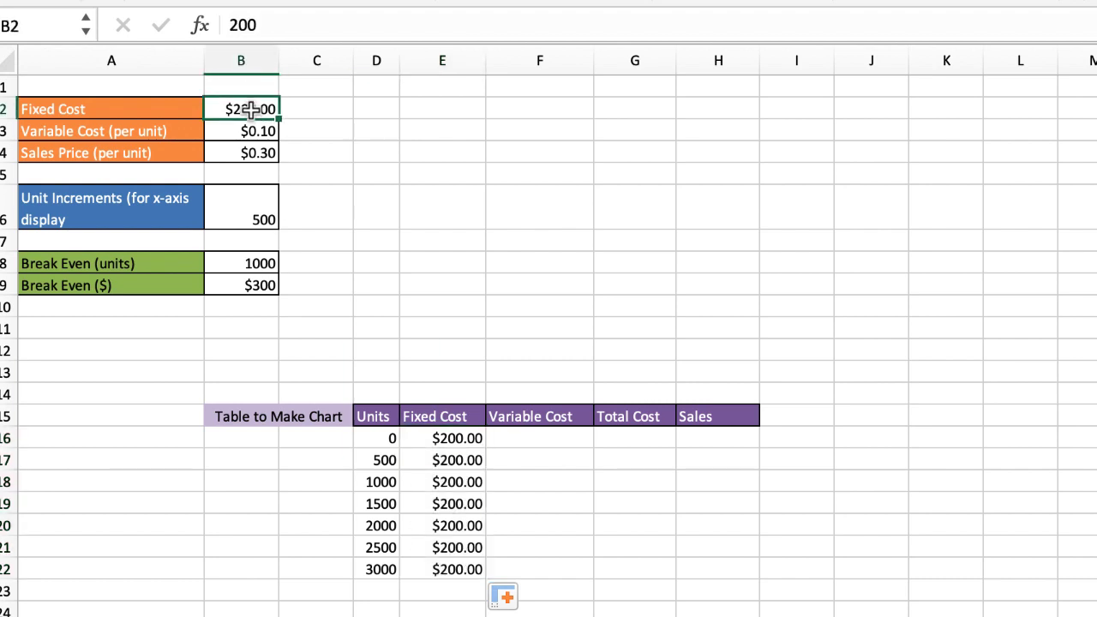
left_click(450, 459)
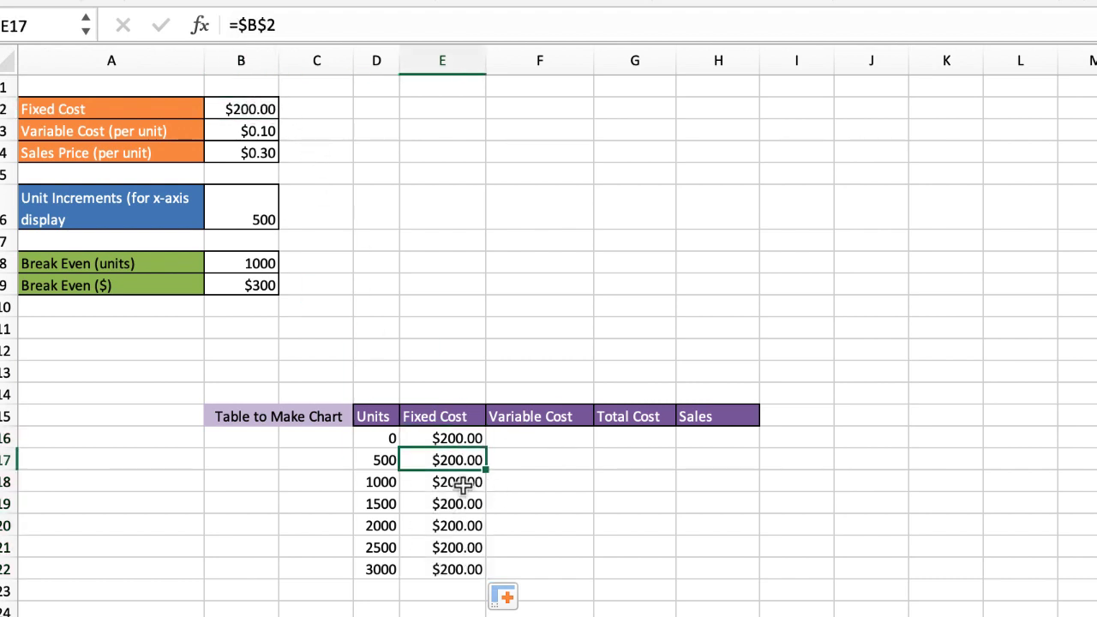
Calculate the first Variable Cost in F16 with the formula =$B$3*D16, keeping the per-unit cost reference absolute.
left_click(522, 437)
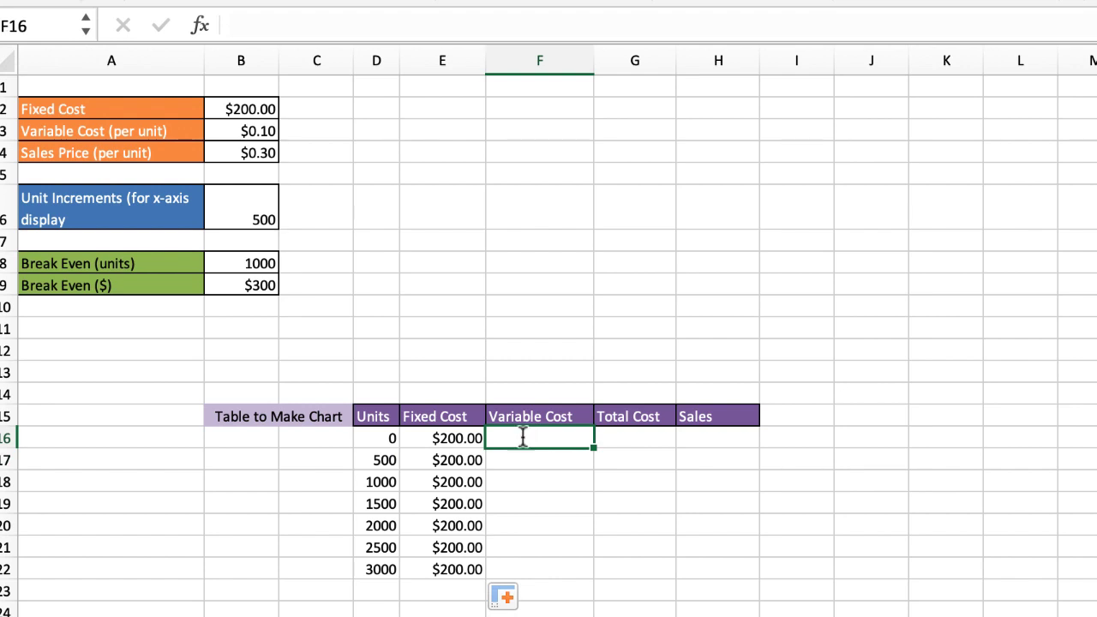
type("=")
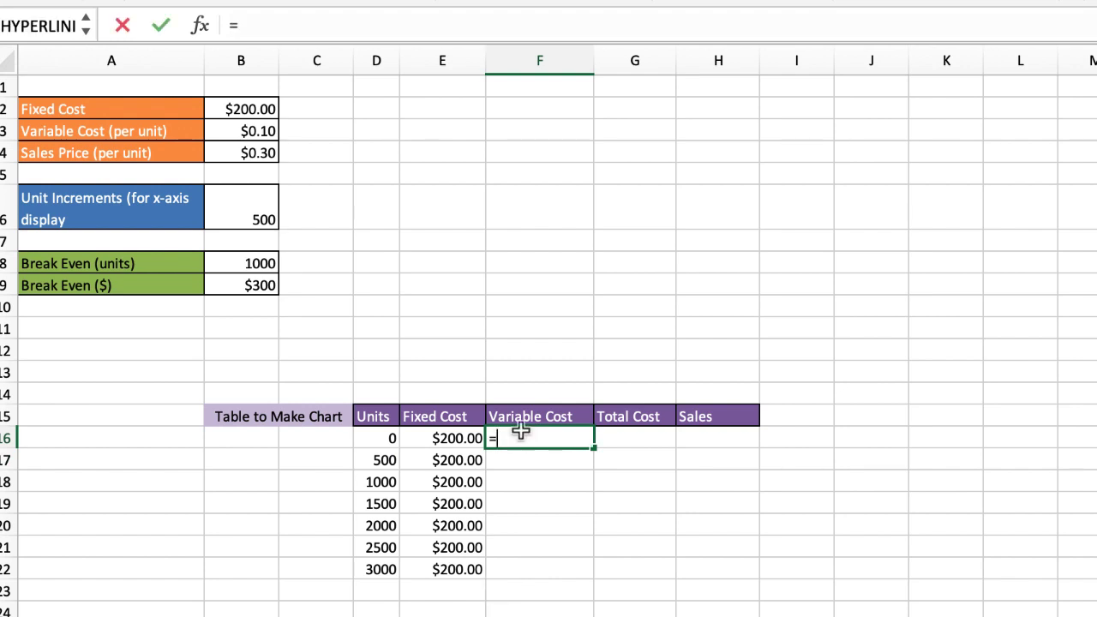
left_click(259, 130)
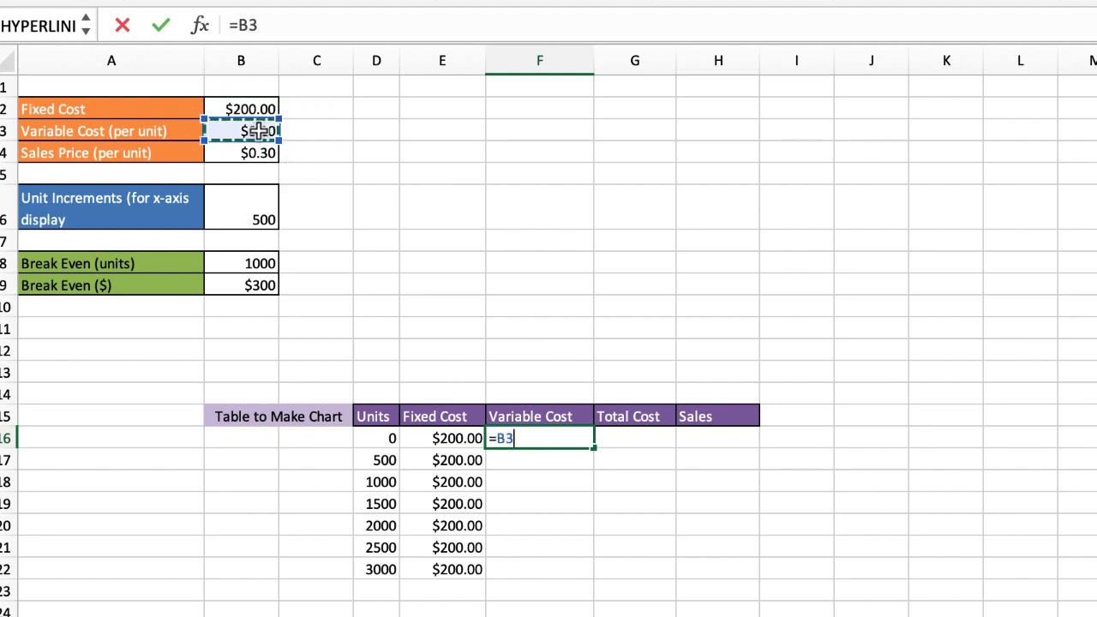
key("F4")
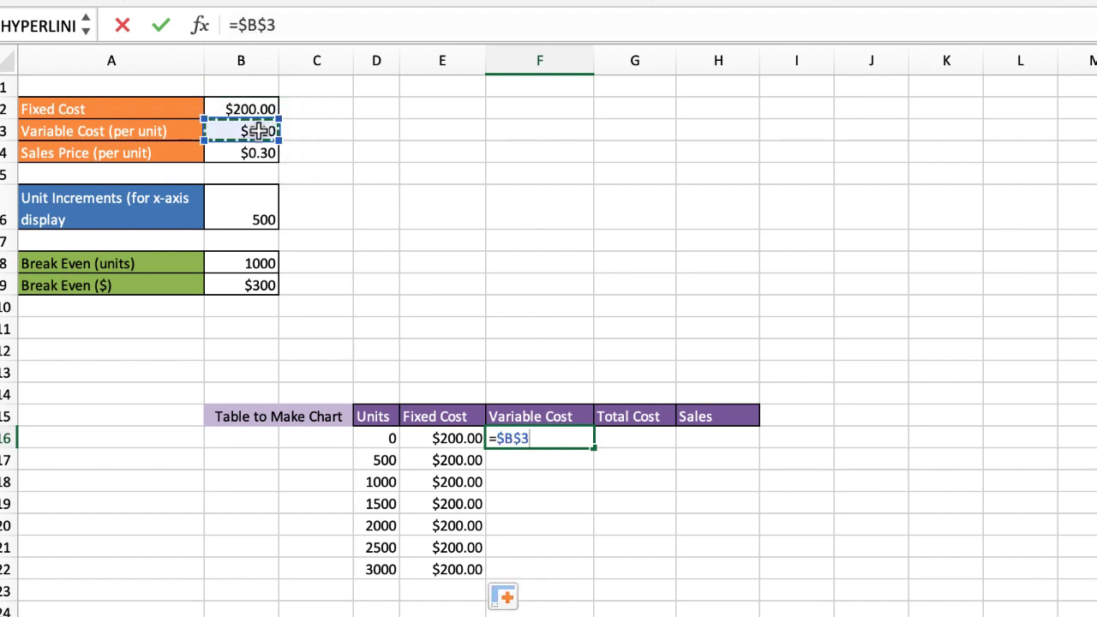
type("*")
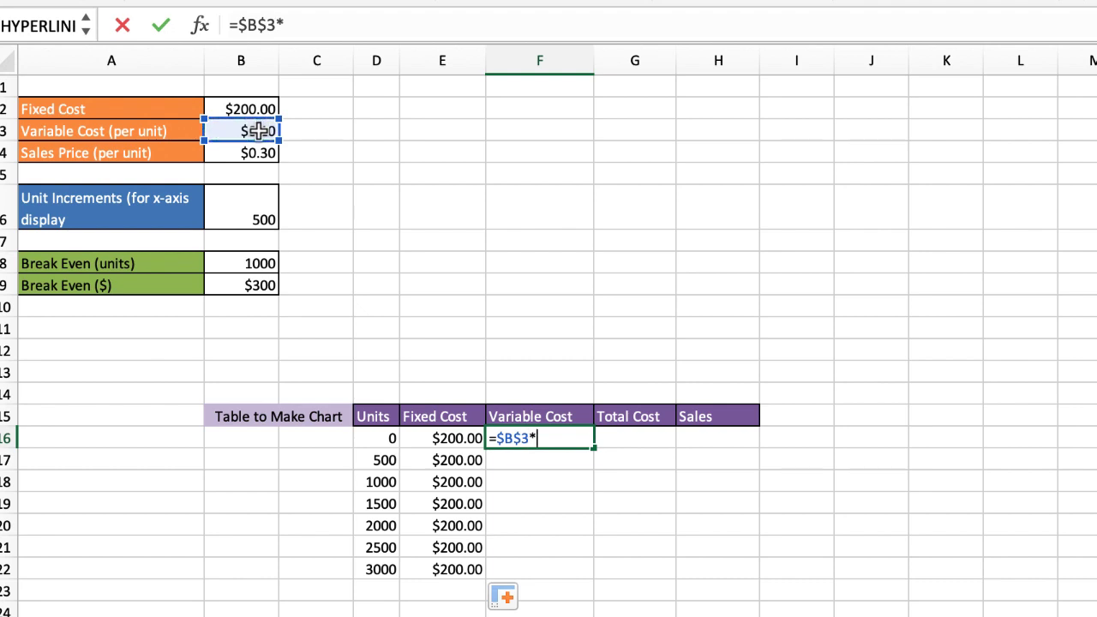
left_click(381, 438)
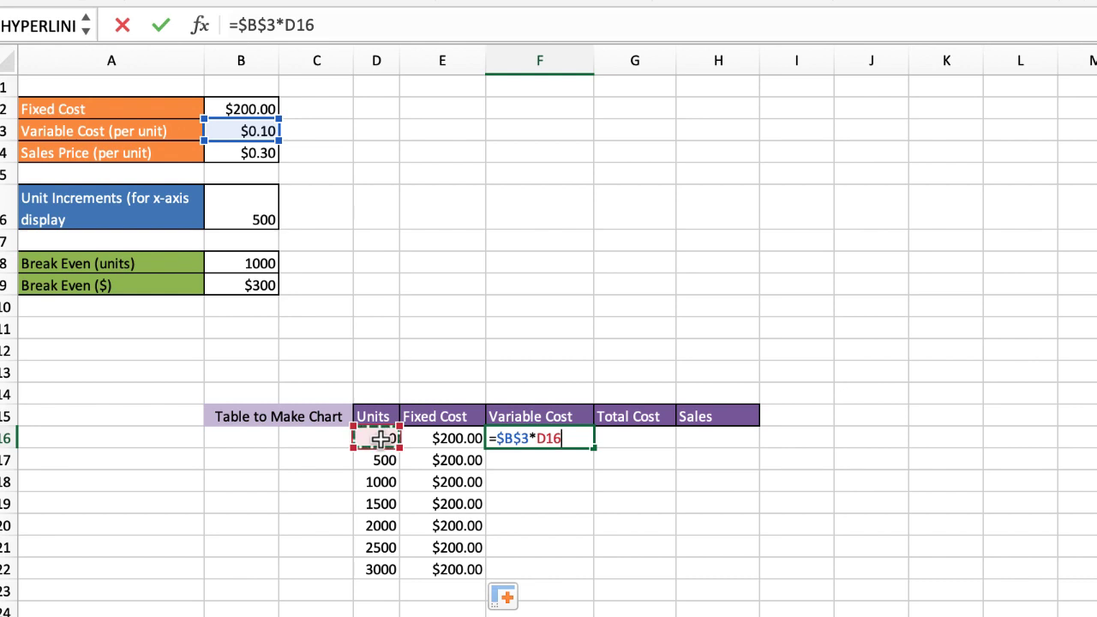
key("Return")
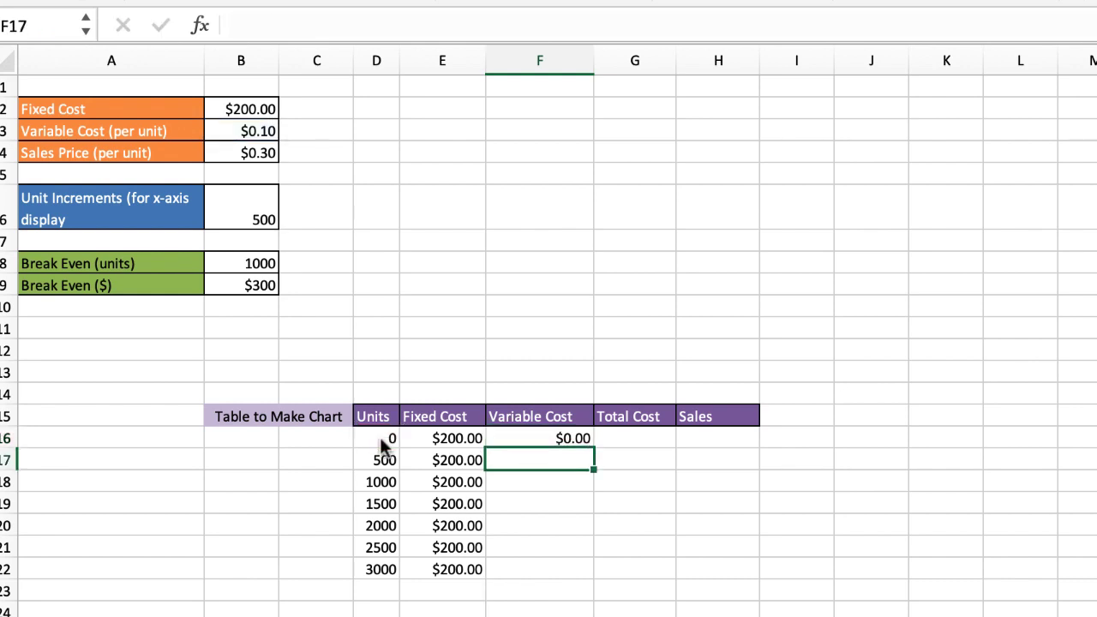
Fill the Variable Cost formula from F16 down through F22 and check the copied formulas in F17 and F18.
left_click(561, 439)
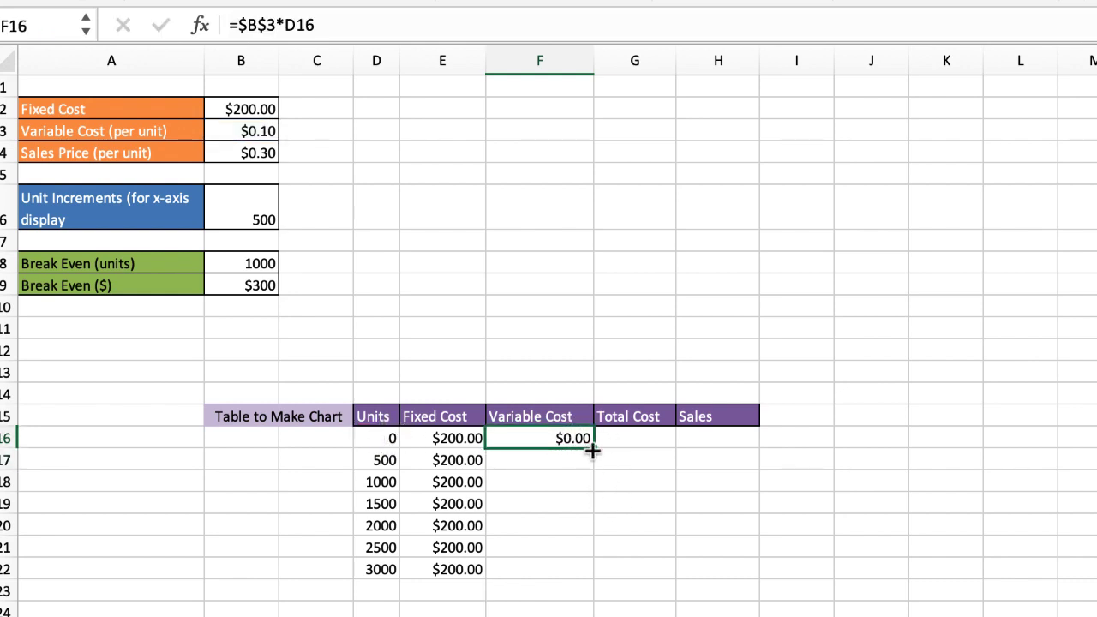
left_click_drag(592, 449, 583, 570)
left_click(564, 461)
left_click(560, 485)
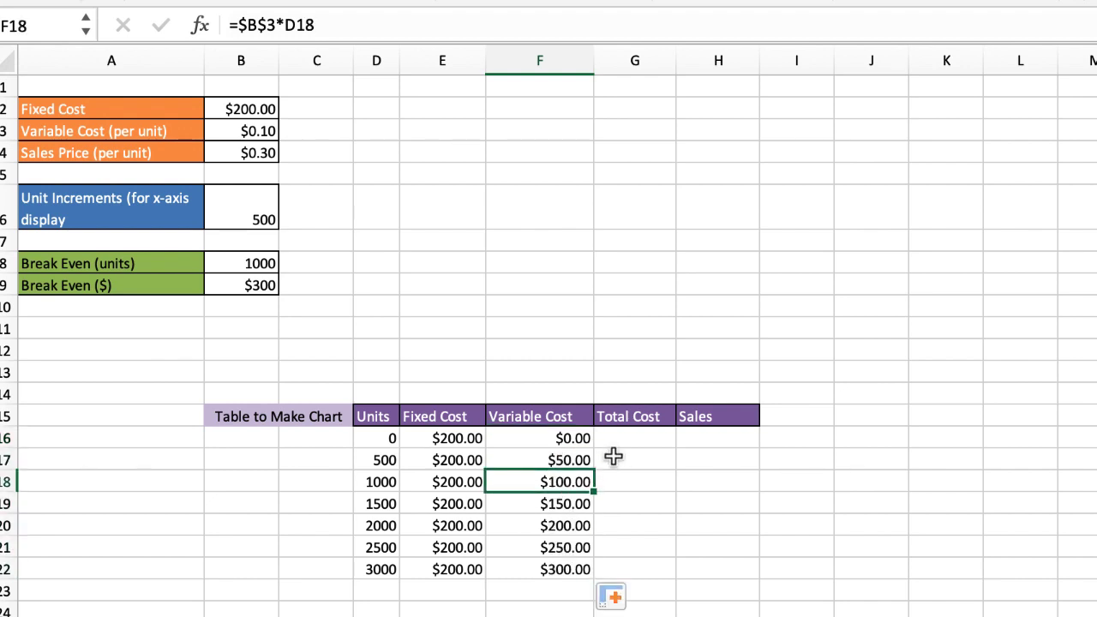
Calculate the Total Cost in G16 with =SUM(E16:F16) and fill the formula down through G22.
left_click(632, 436)
type("=")
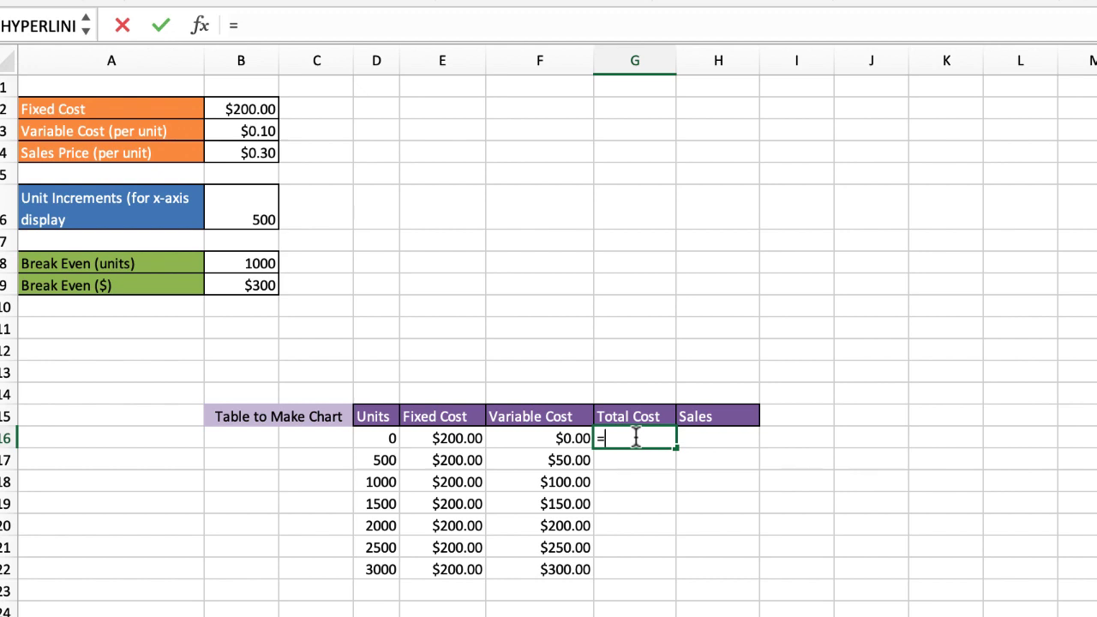
type("sum")
key("Tab")
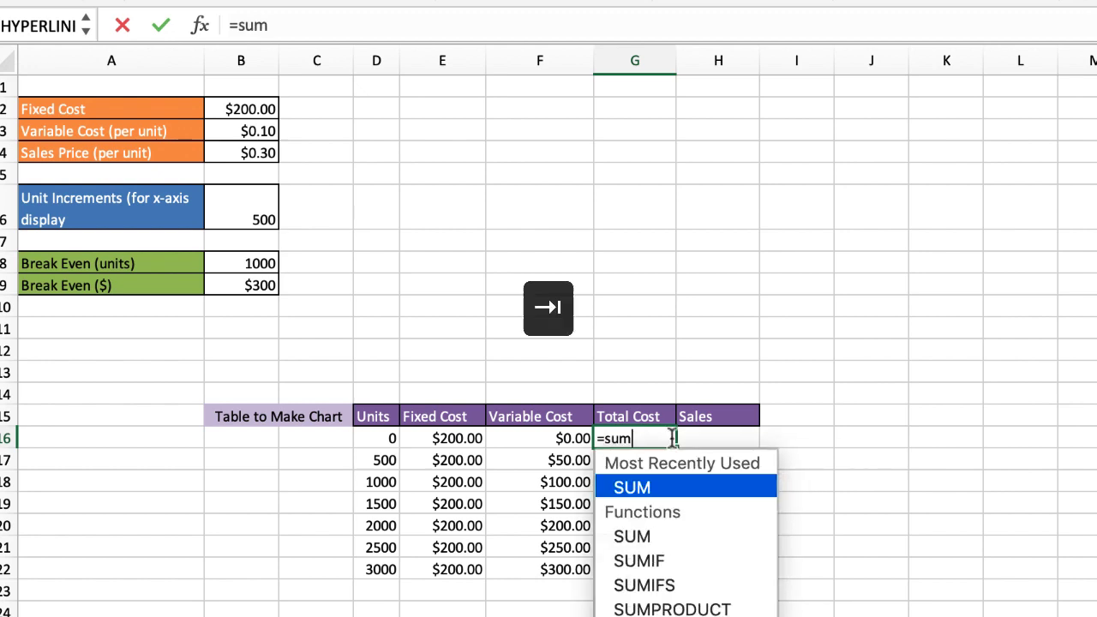
left_click_drag(448, 438, 546, 440)
key("Return")
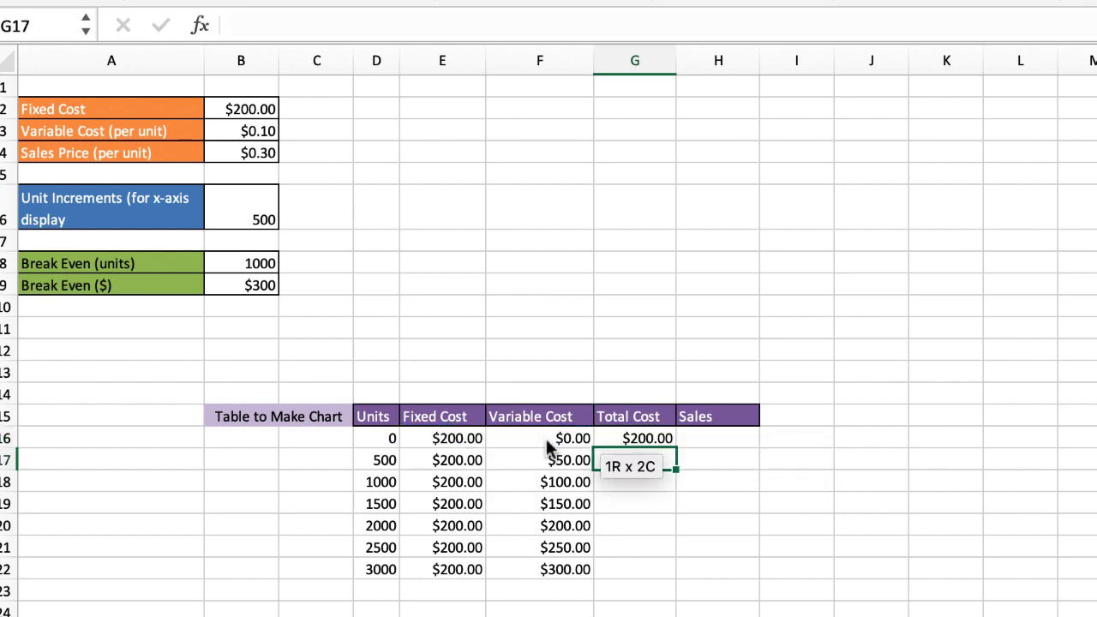
left_click(652, 437)
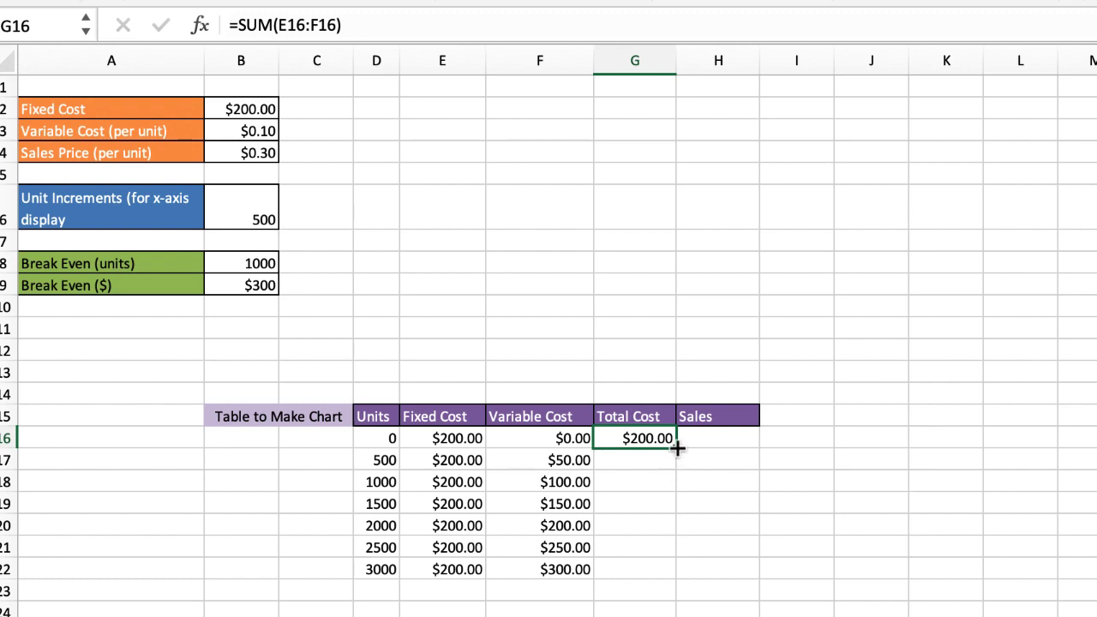
double_click(676, 447)
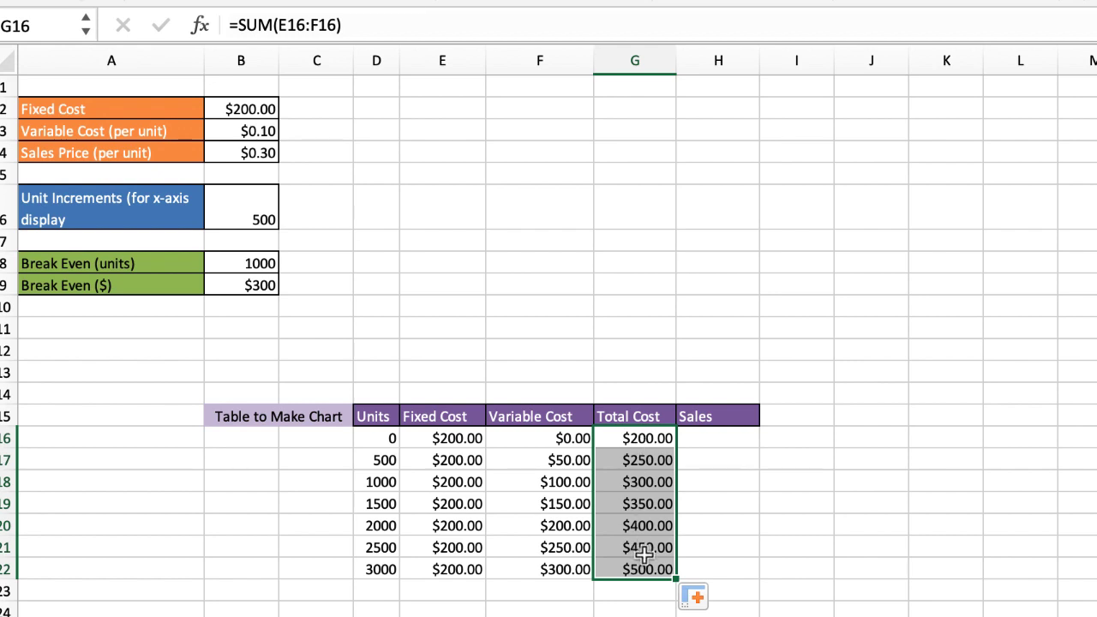
Calculate the first Sales value in H16 with the formula =$B$4*D16, keeping the sales price reference absolute.
left_click(728, 438)
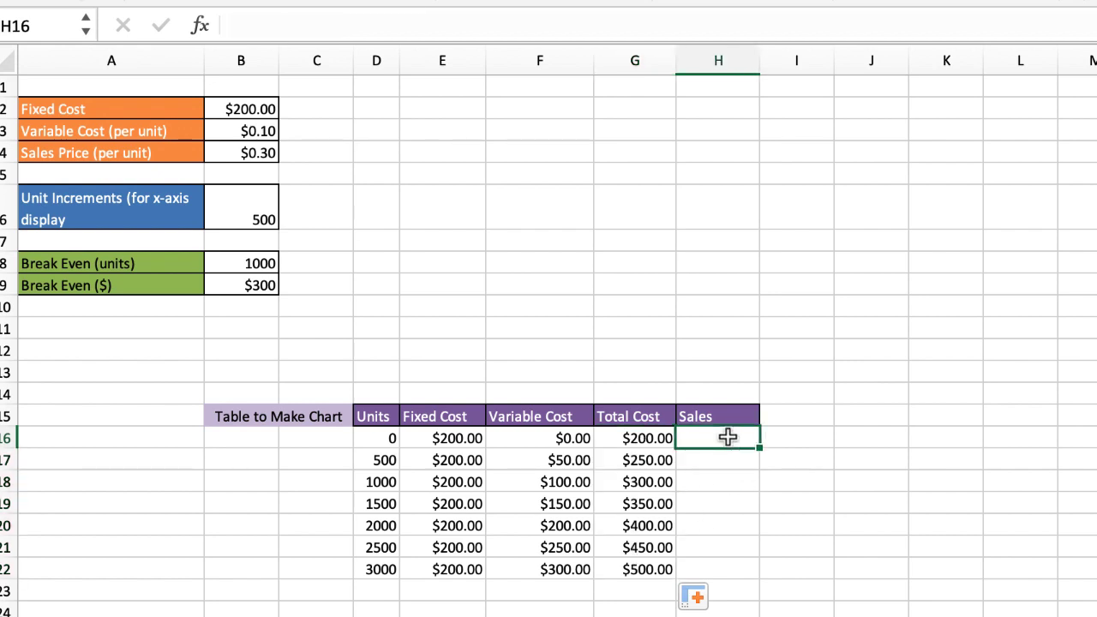
type("=")
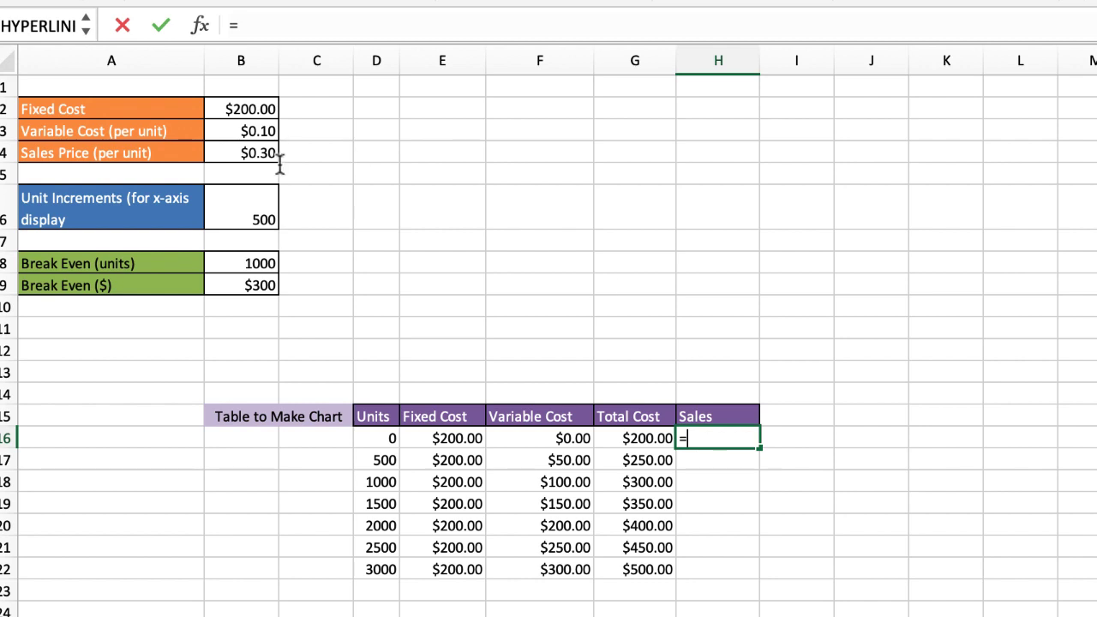
left_click(246, 152)
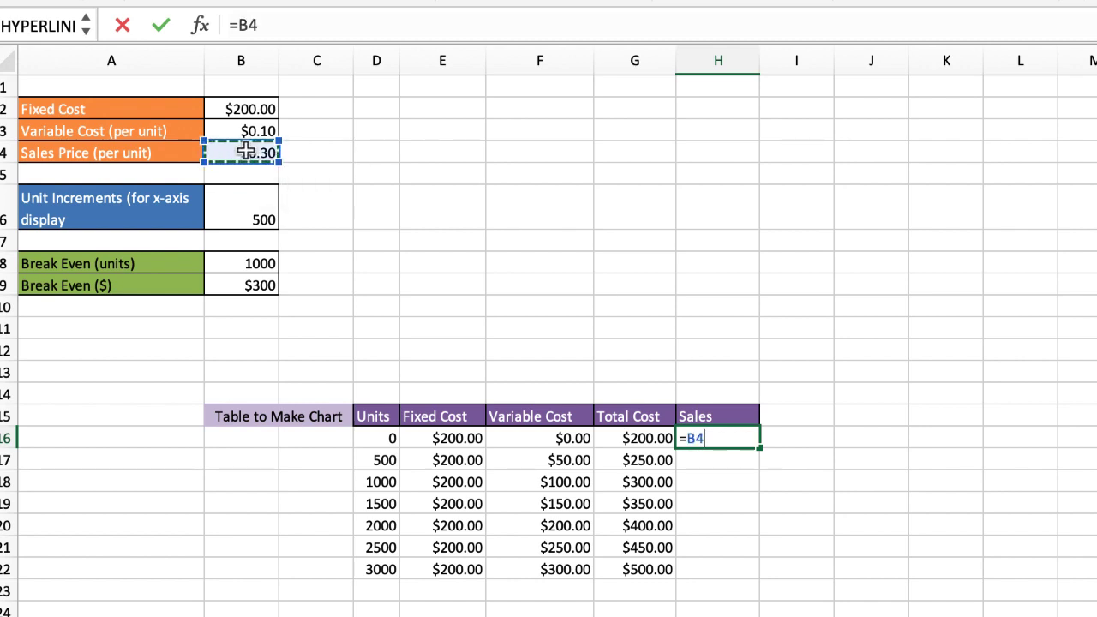
key("F4")
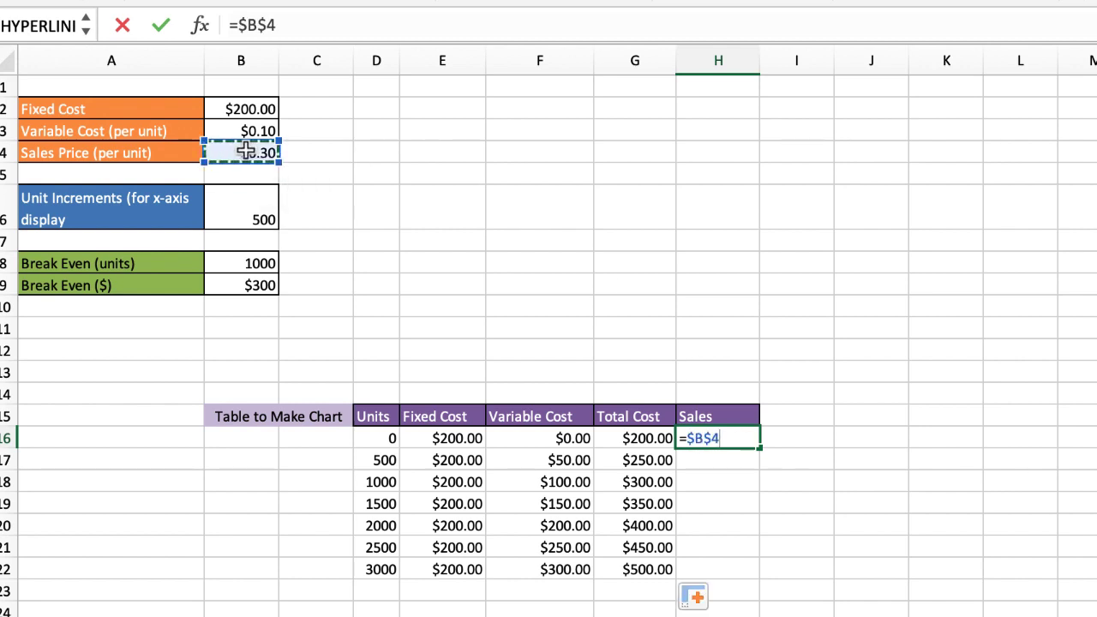
left_click(348, 24)
type("*")
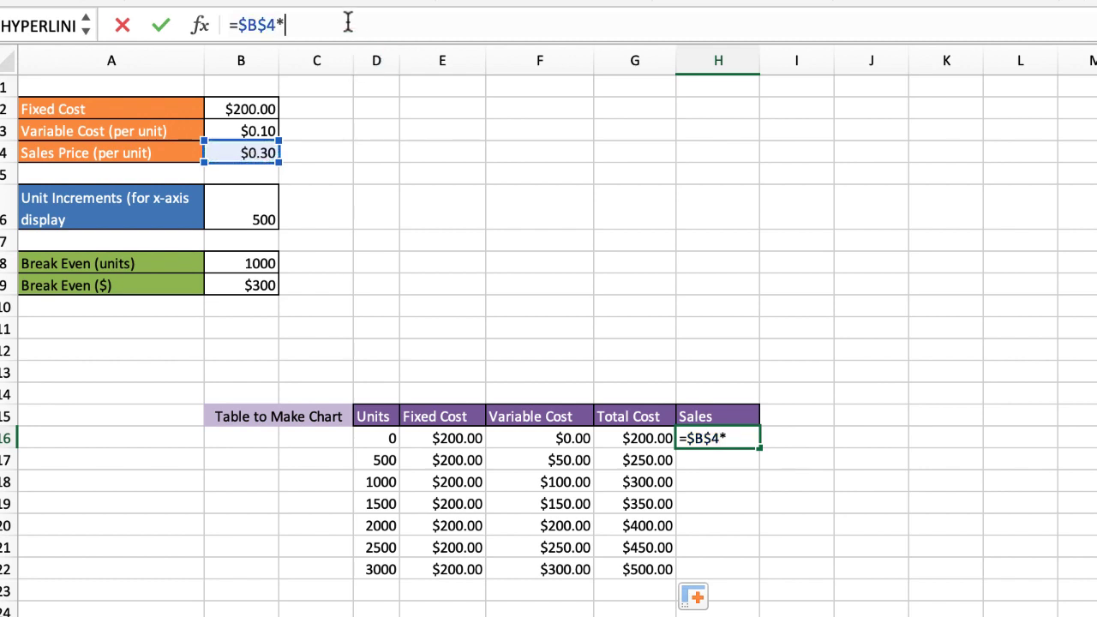
left_click(378, 437)
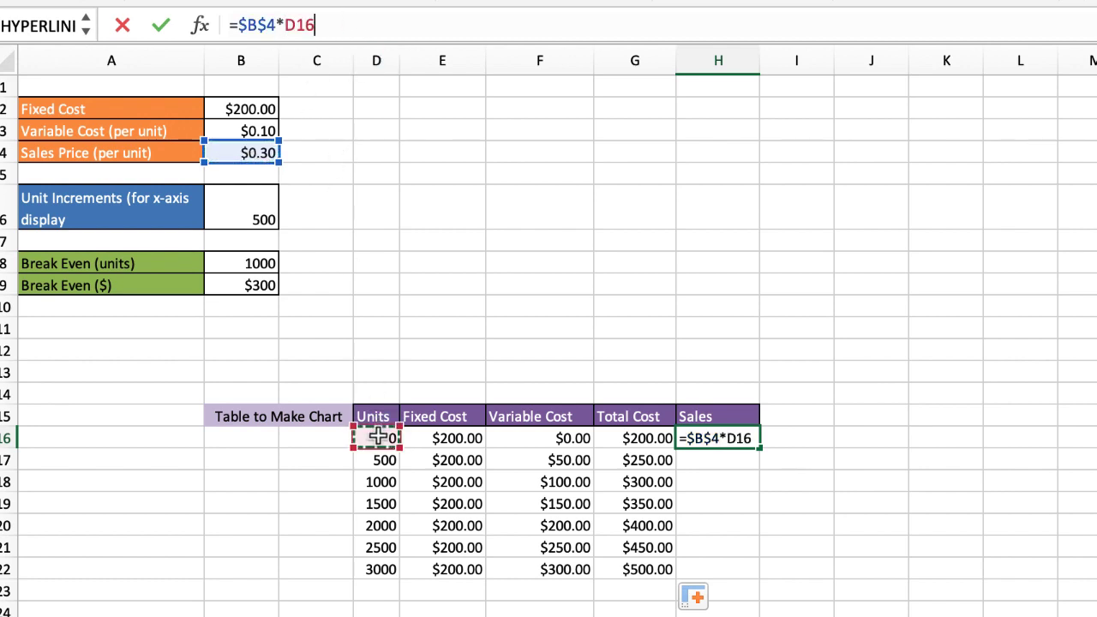
key("Return")
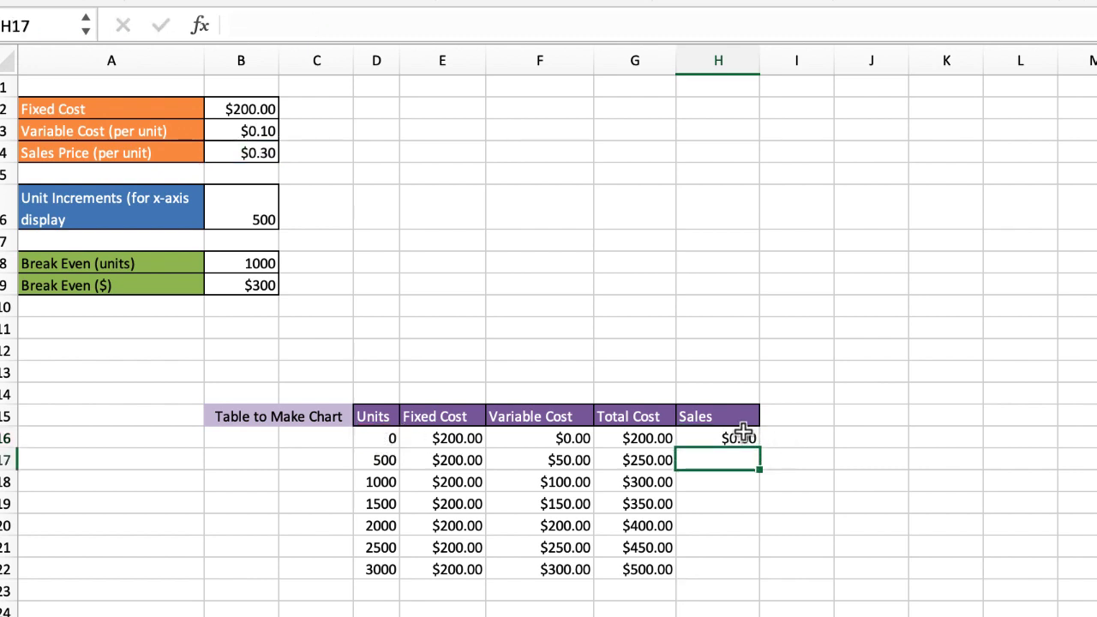
Fill the Sales formula from H16 down through H22 and apply all borders to the table data in D16:H22.
left_click(743, 436)
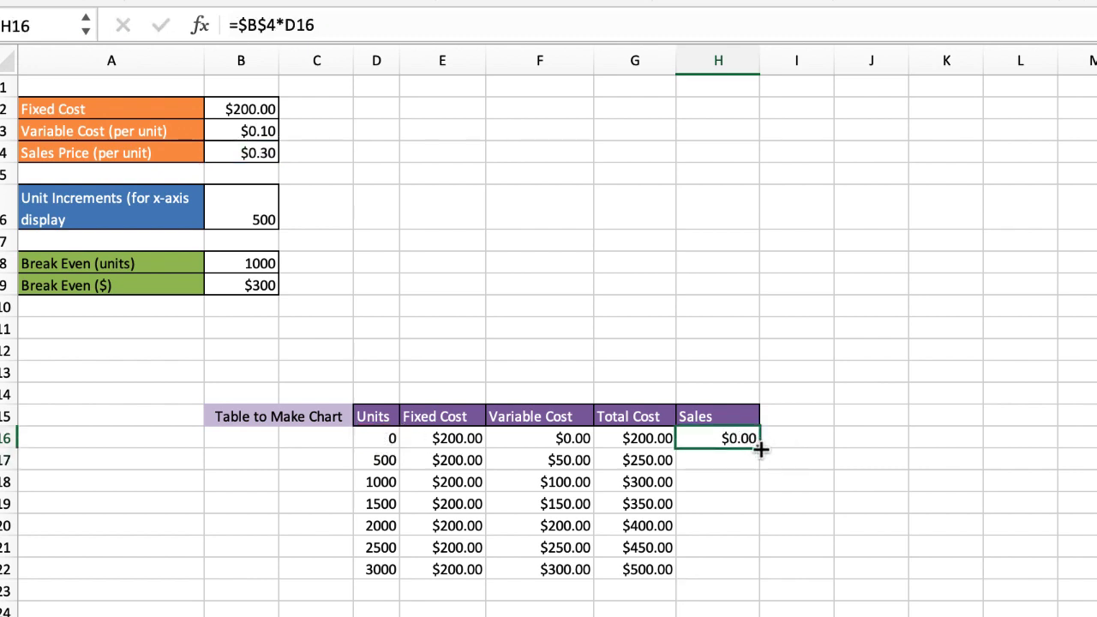
left_click_drag(760, 448, 745, 569)
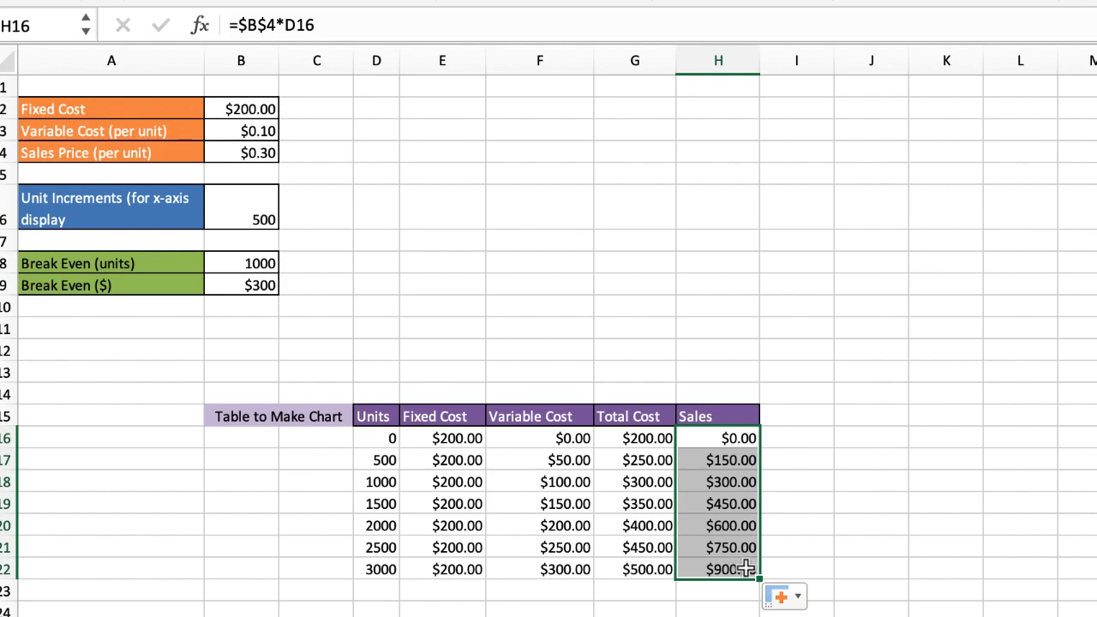
left_click_drag(373, 435, 720, 569)
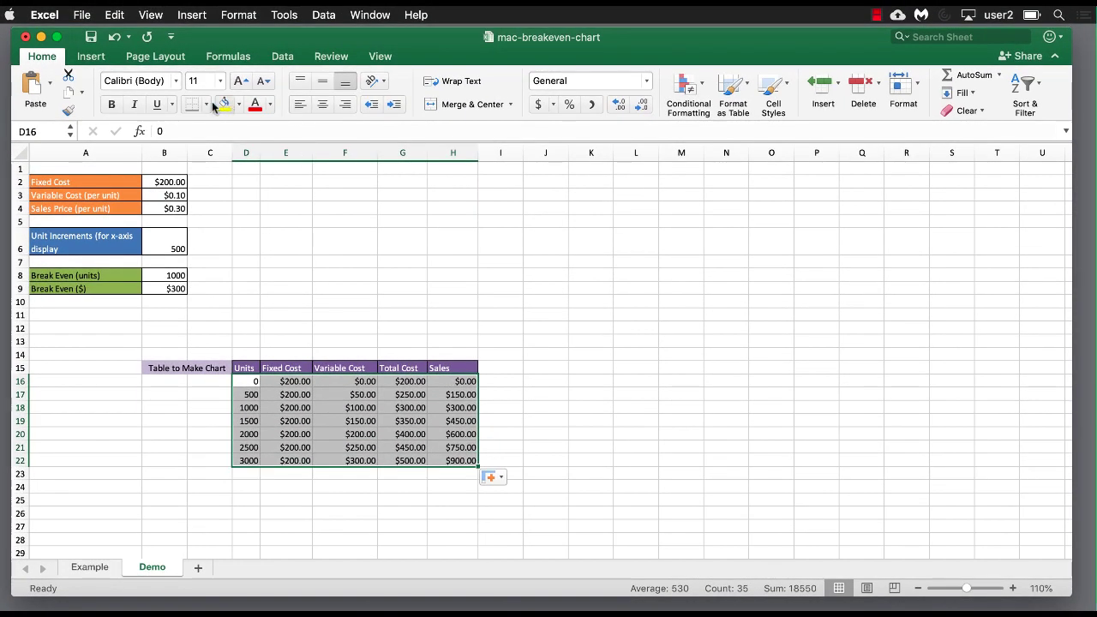
left_click(206, 104)
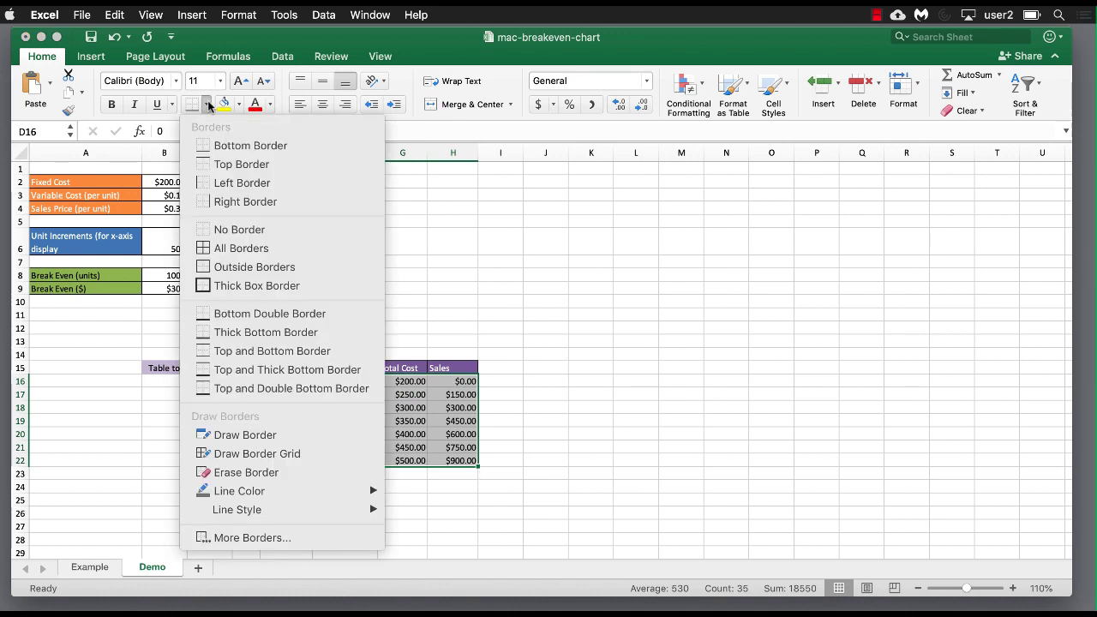
left_click(227, 249)
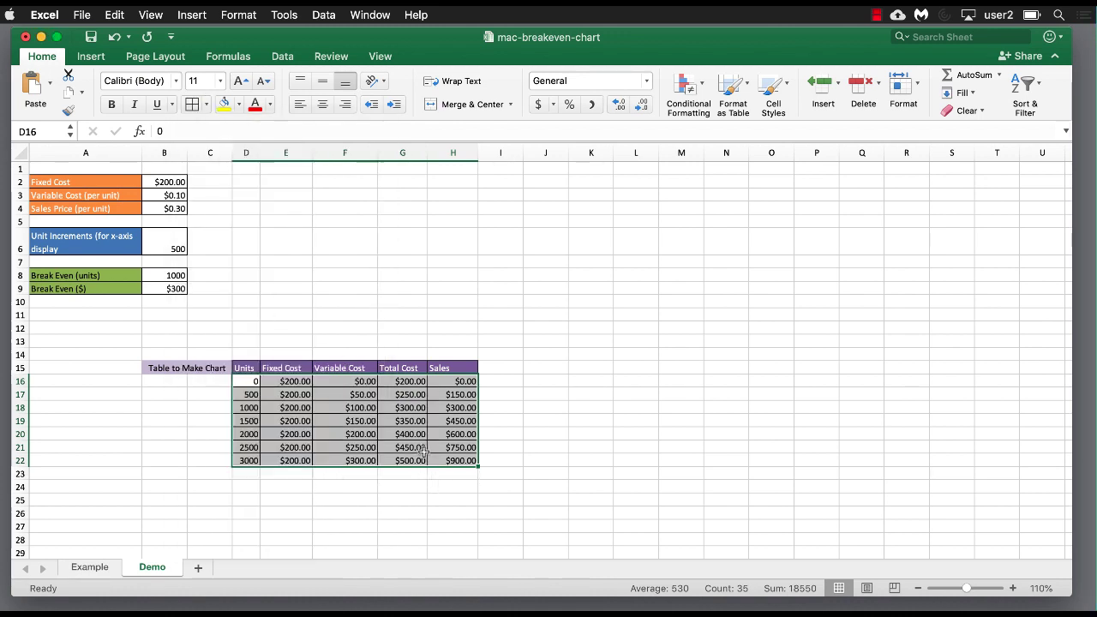
left_click(472, 521)
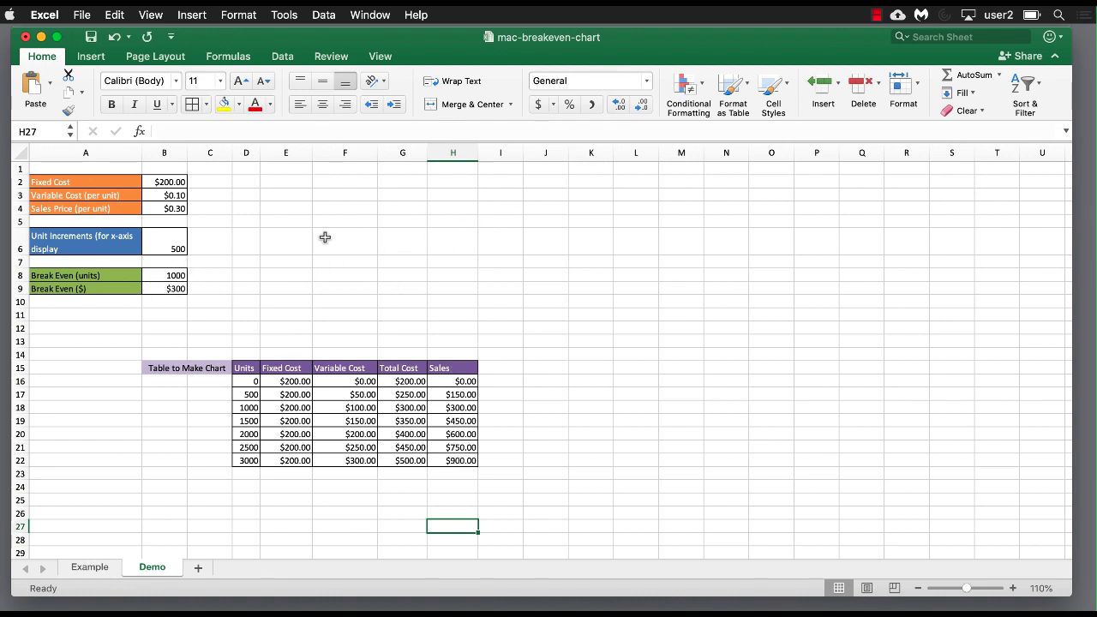
Insert a blank 2-D line chart, move it beside the data table, and enlarge it to span about columns J to T.
left_click(553, 260)
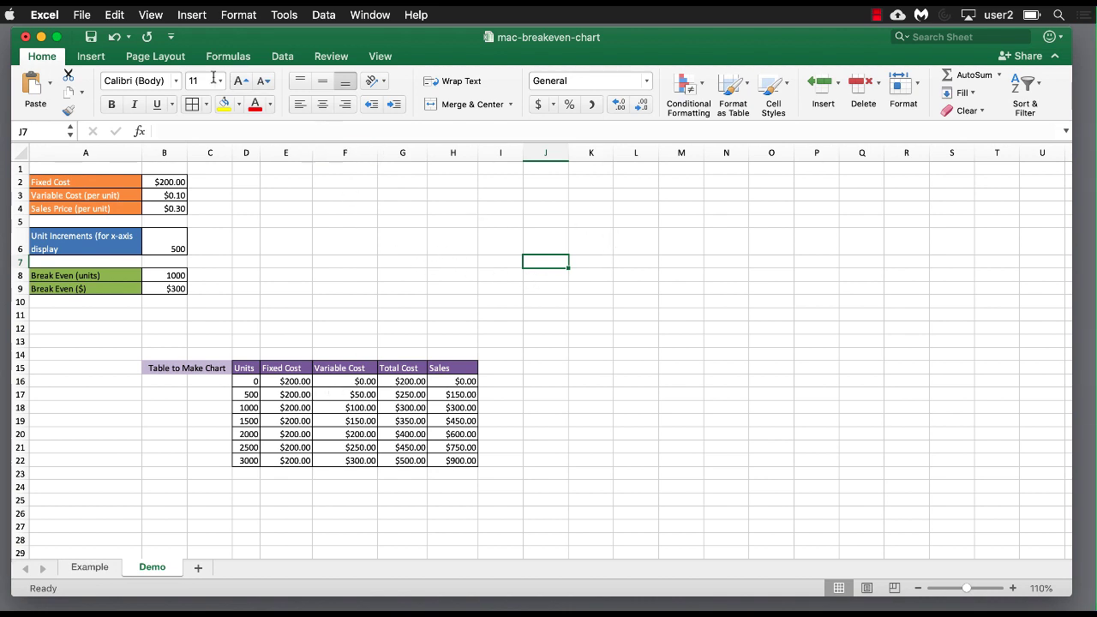
left_click(91, 57)
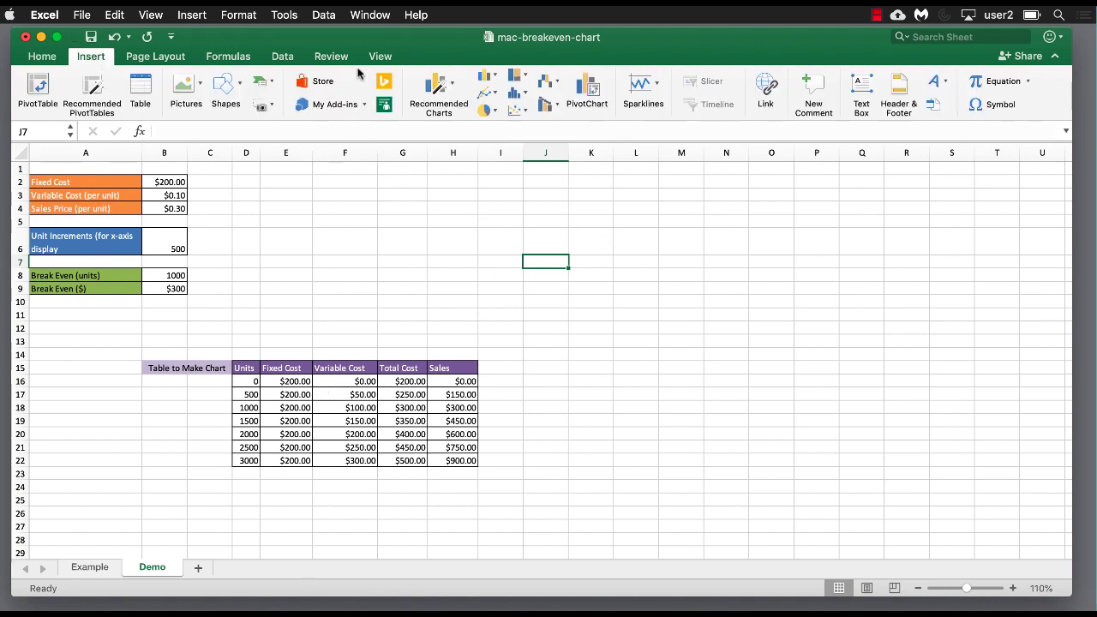
left_click(492, 95)
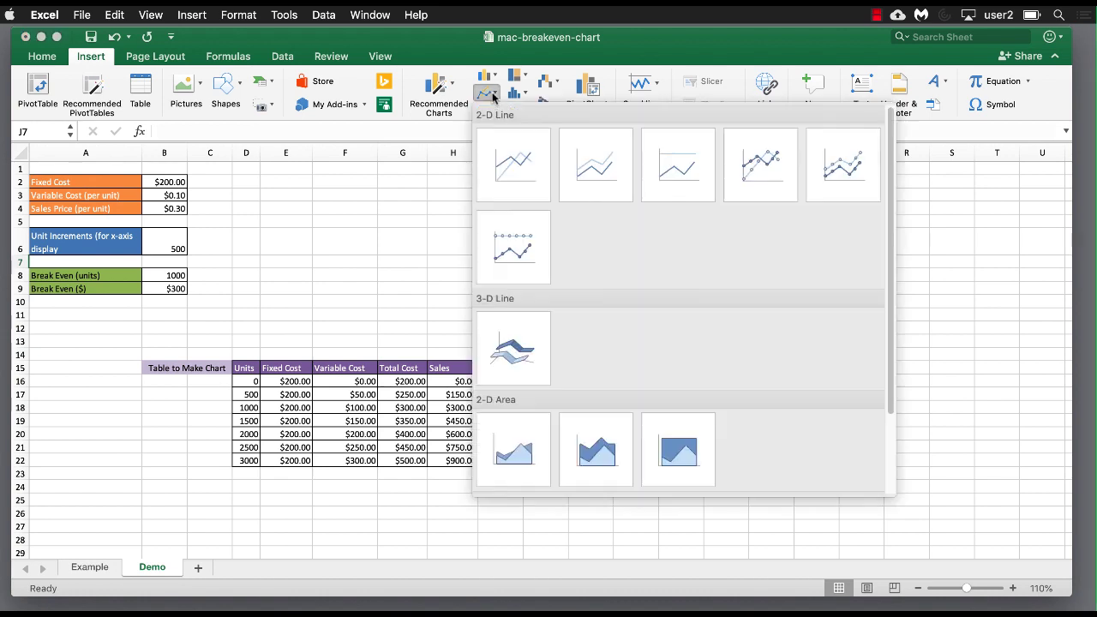
left_click(508, 167)
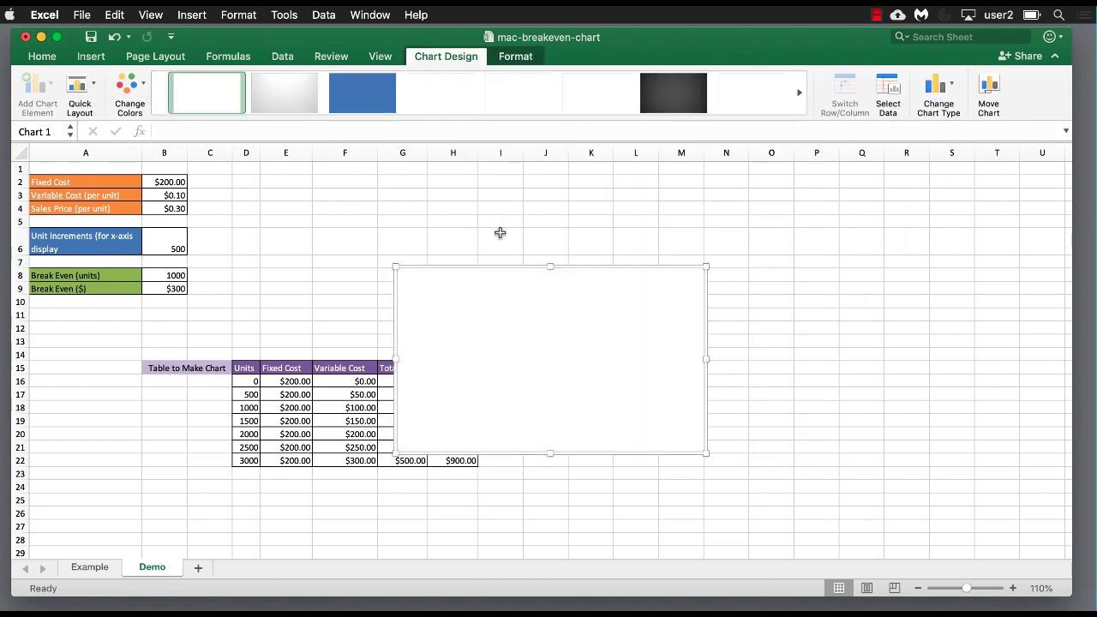
left_click_drag(507, 269, 662, 201)
left_click_drag(862, 386, 1019, 456)
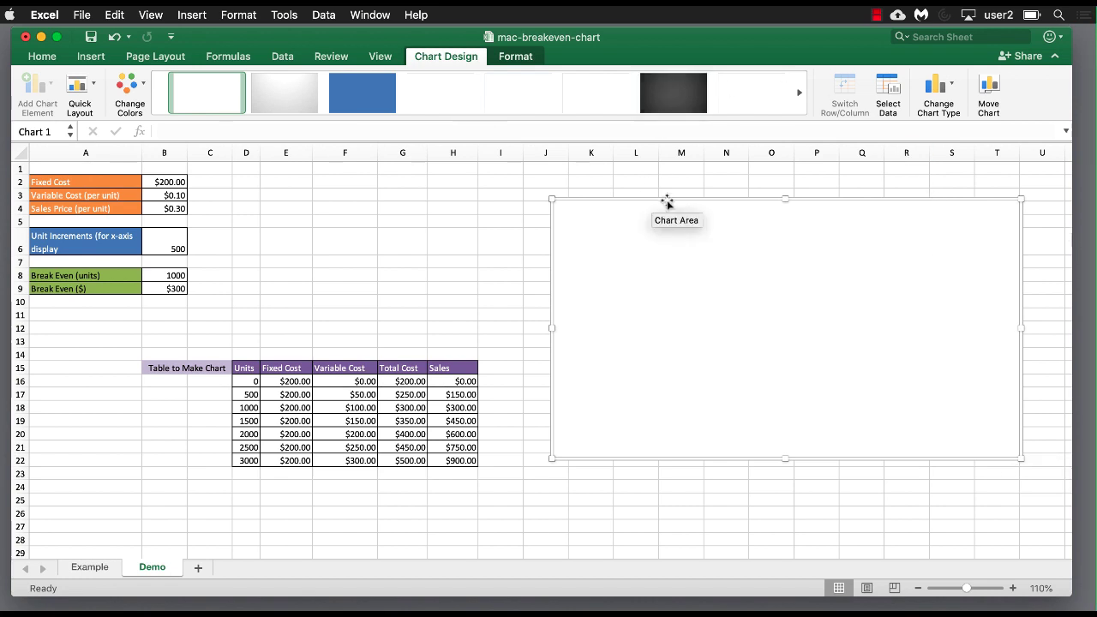
Add a chart data series named from the Sales header in H15, with Y values from H16:H22.
left_click(890, 86)
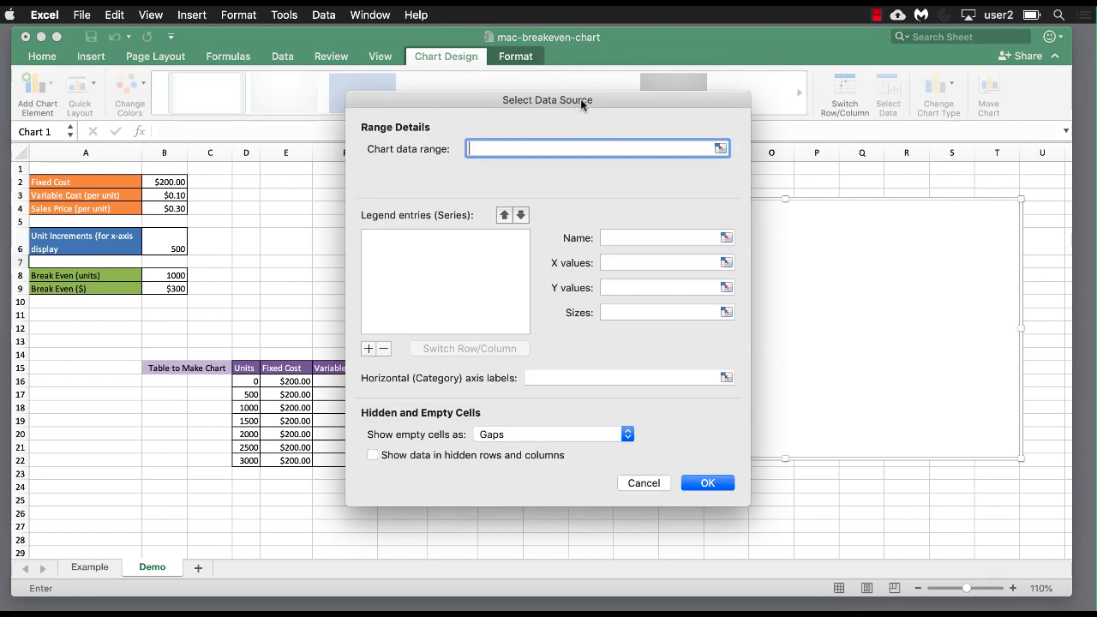
left_click_drag(581, 98, 653, 70)
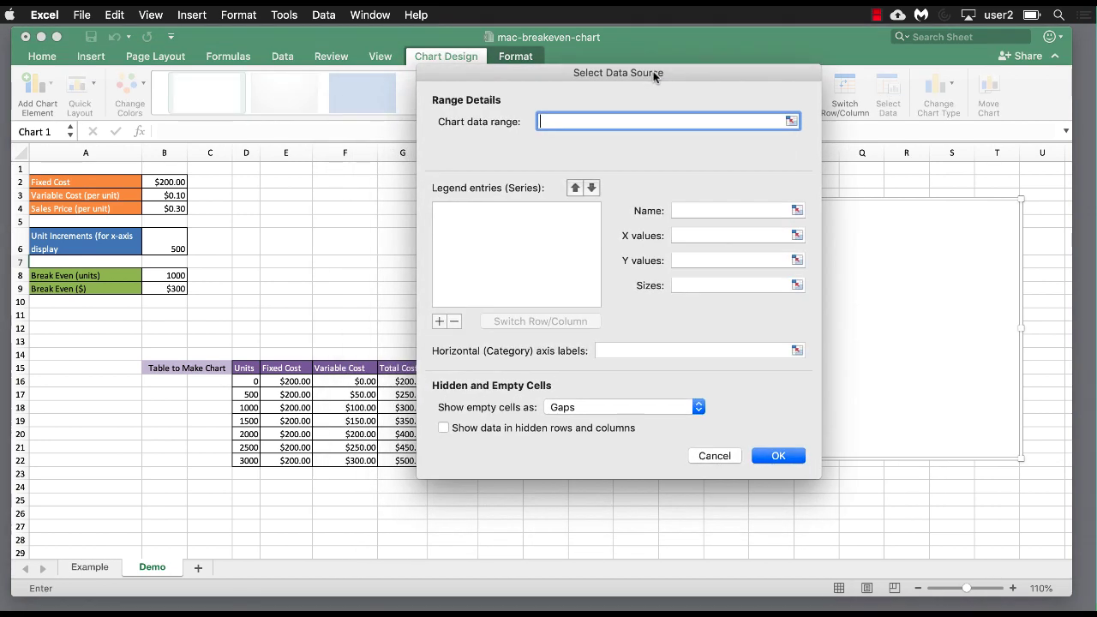
left_click(440, 321)
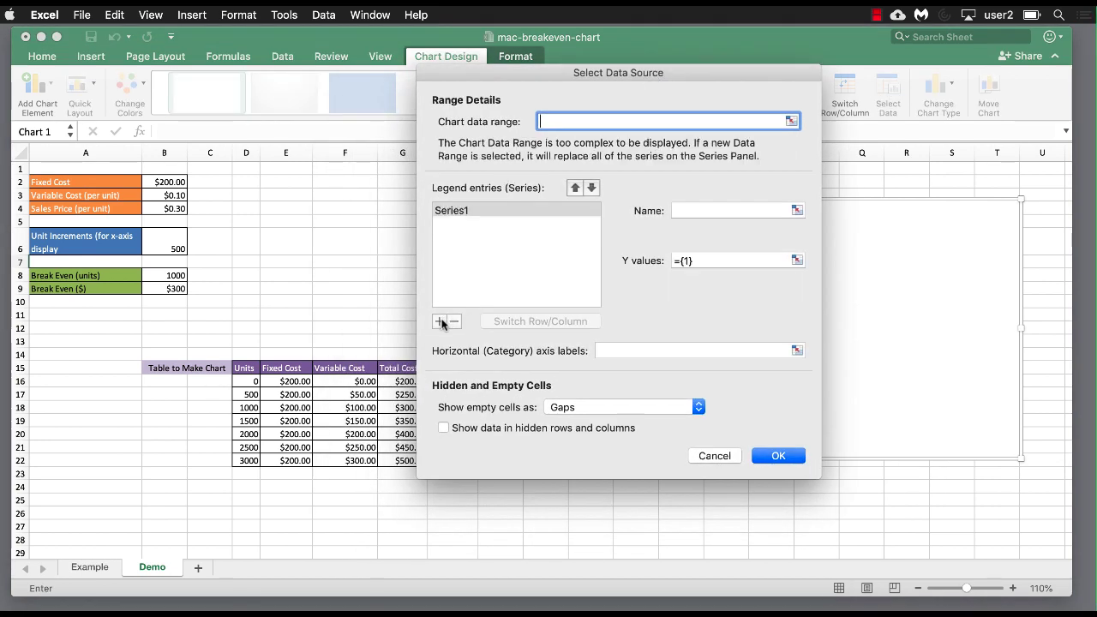
left_click_drag(576, 74, 688, 56)
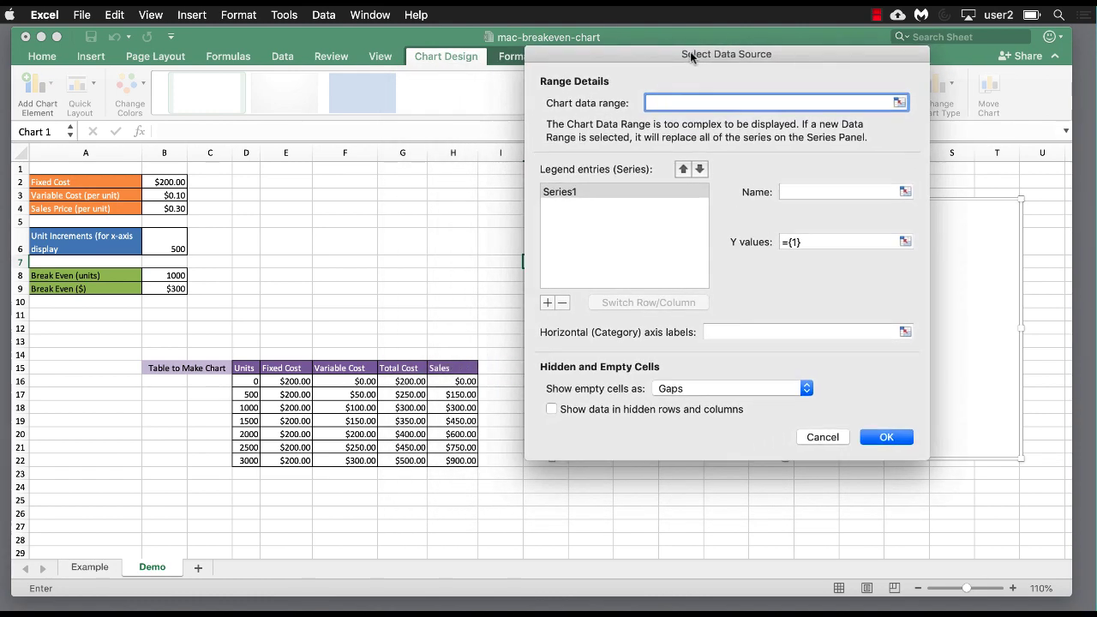
left_click(815, 191)
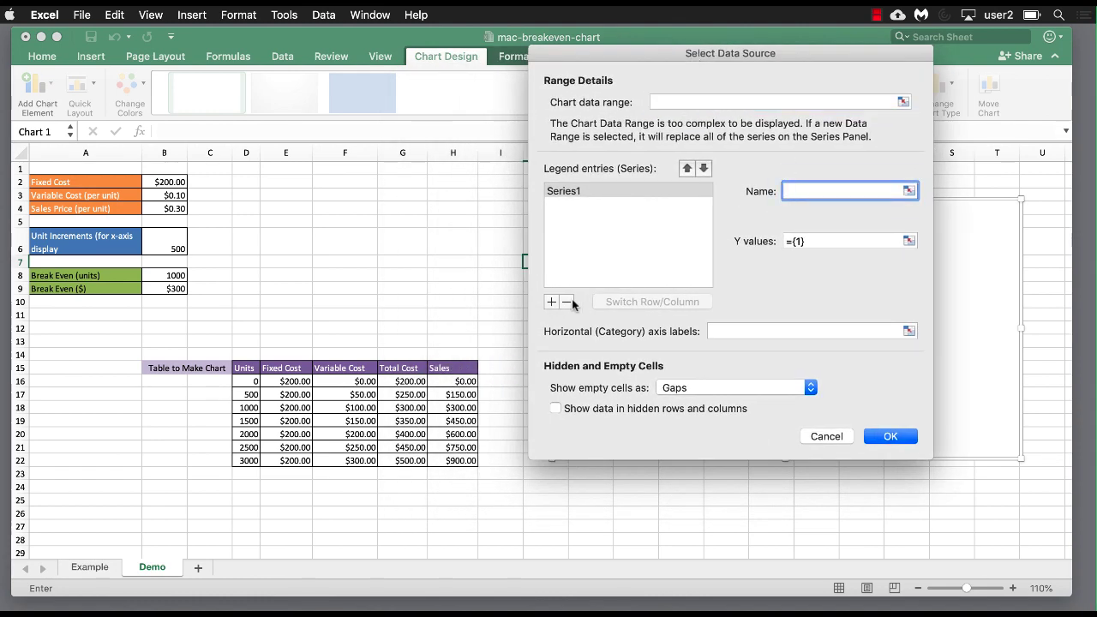
left_click(444, 367)
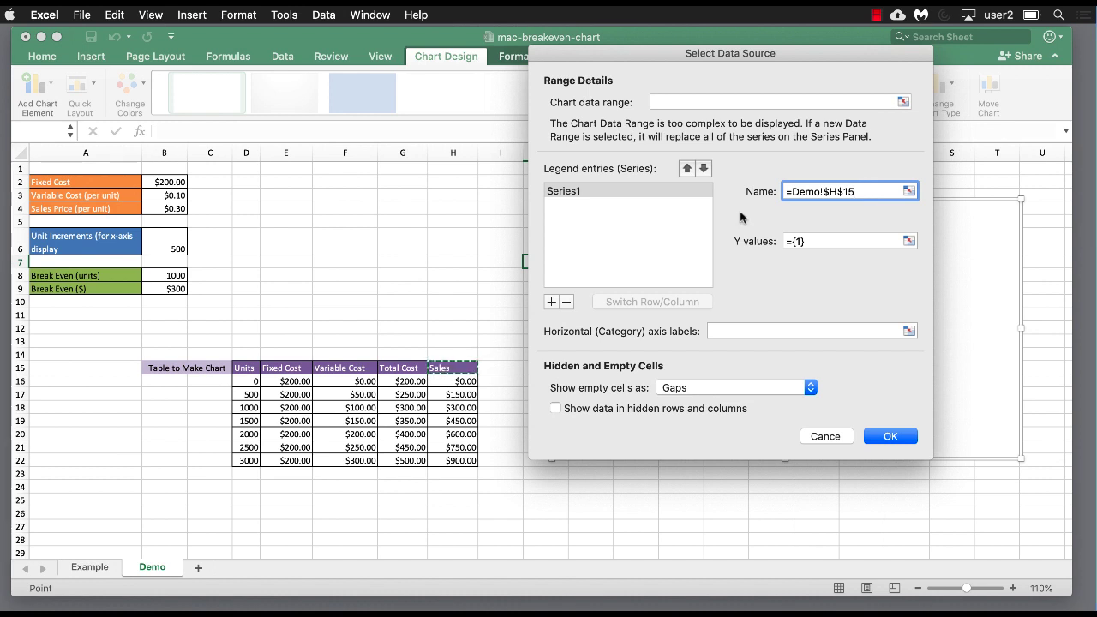
left_click(828, 246)
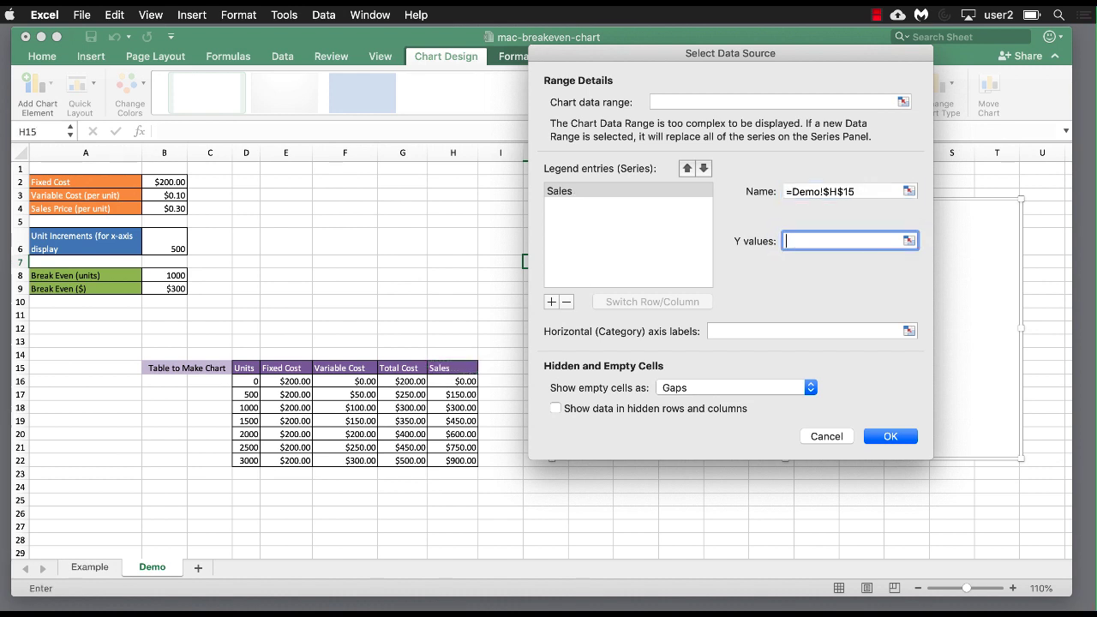
left_click_drag(453, 381, 452, 460)
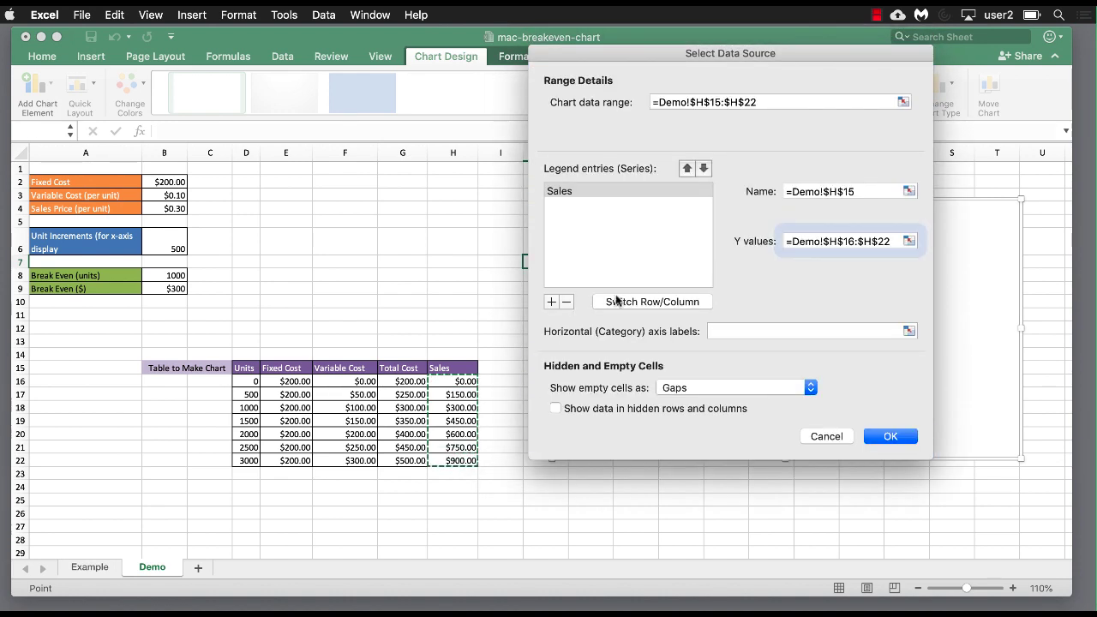
Add a second data series named from the Total Cost header in G15, with Y values from G16:G22.
left_click(553, 302)
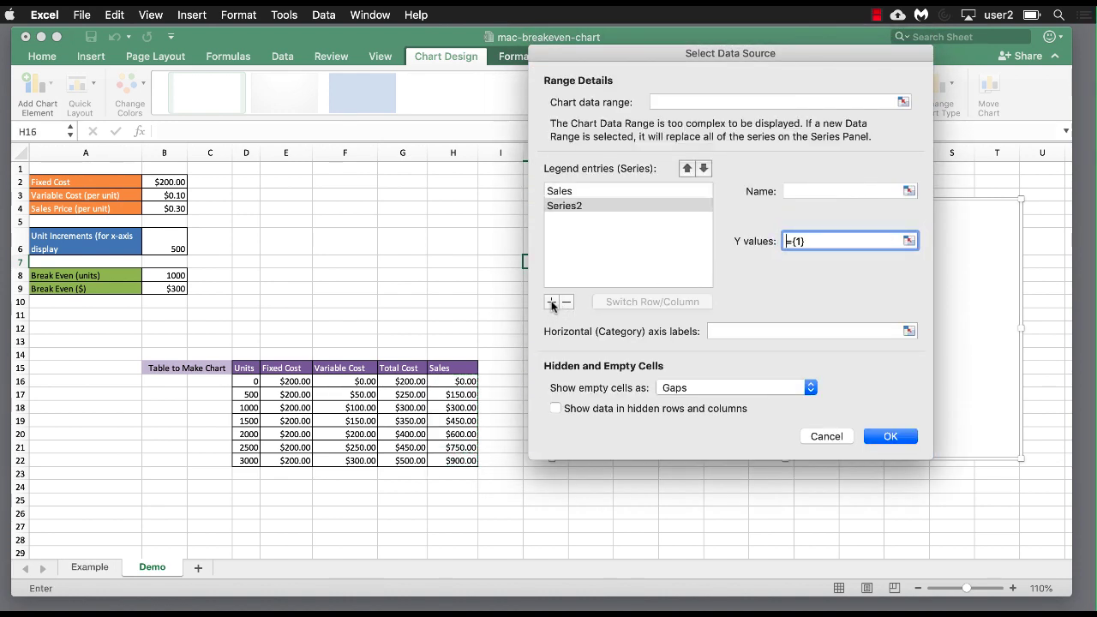
left_click(805, 190)
left_click(400, 368)
left_click(816, 239)
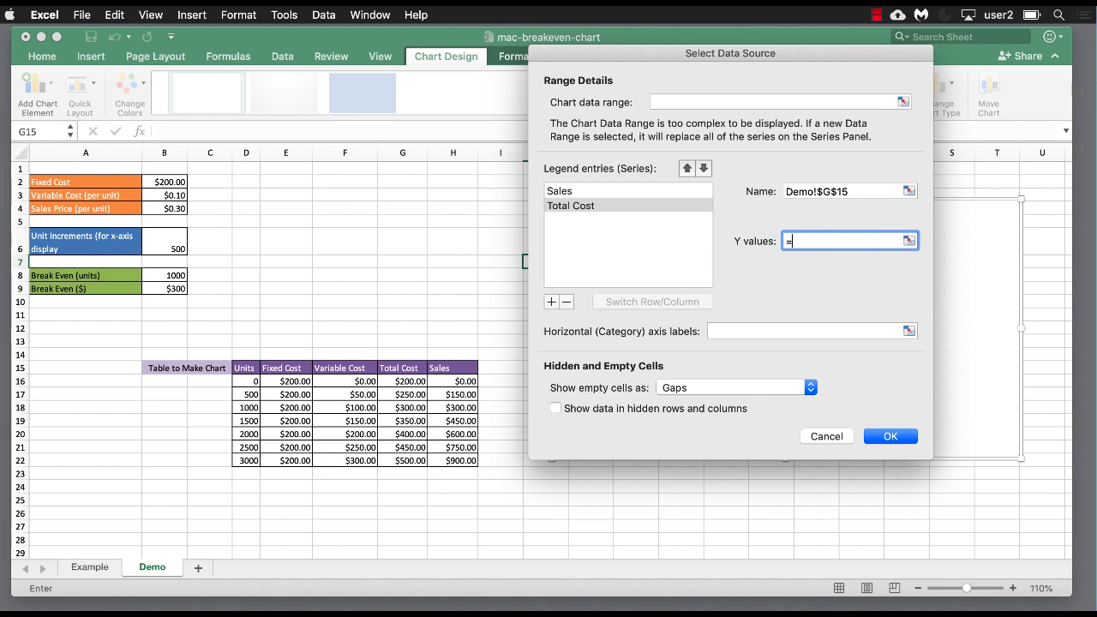
left_click_drag(403, 380, 408, 460)
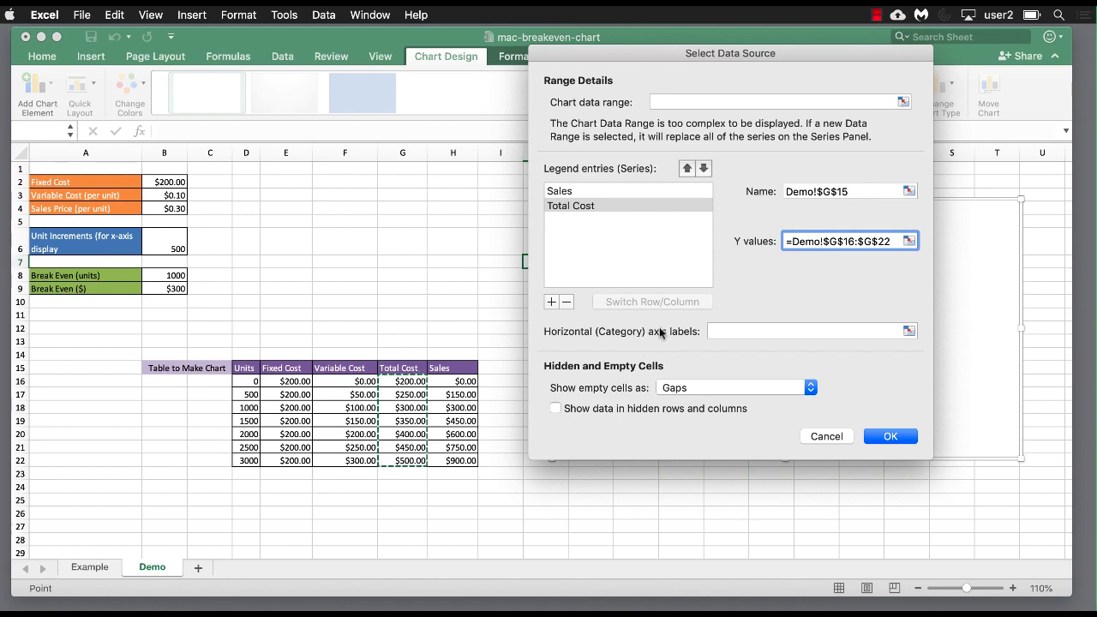
Use the units in D16:D22 as the horizontal axis labels, apply the data source, and enlarge the chart slightly.
left_click_drag(678, 60, 530, 57)
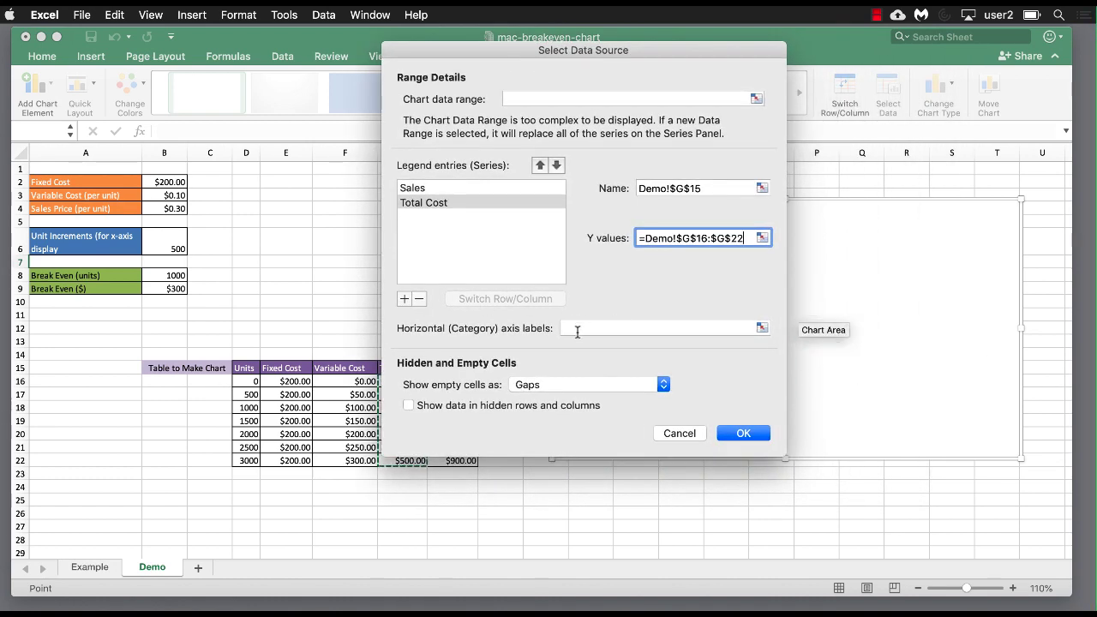
left_click(641, 328)
left_click_drag(246, 380, 244, 459)
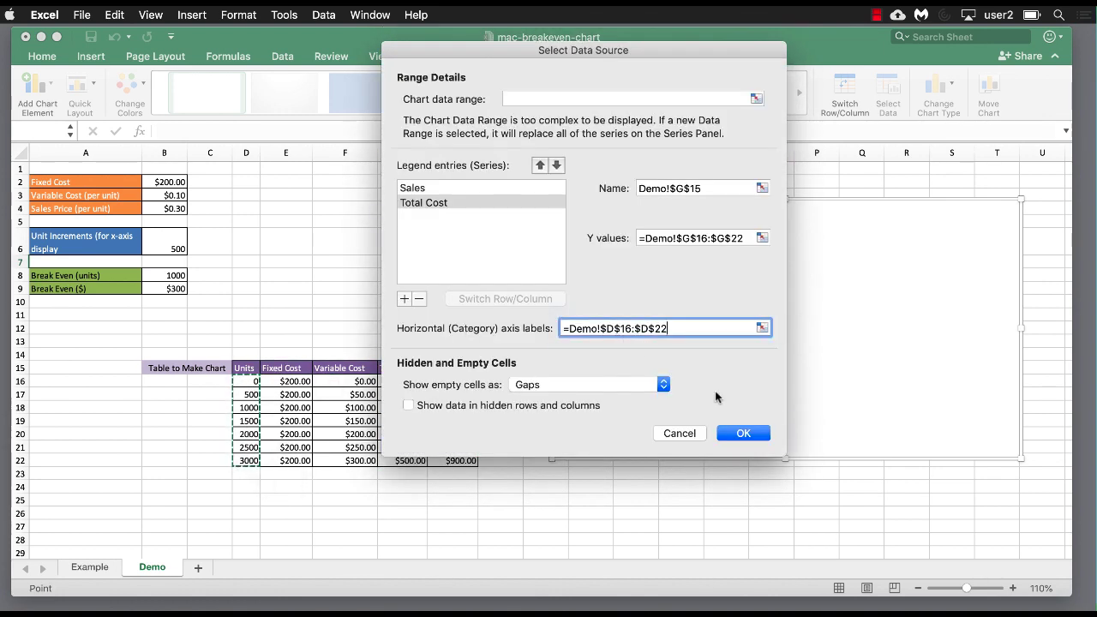
left_click(739, 433)
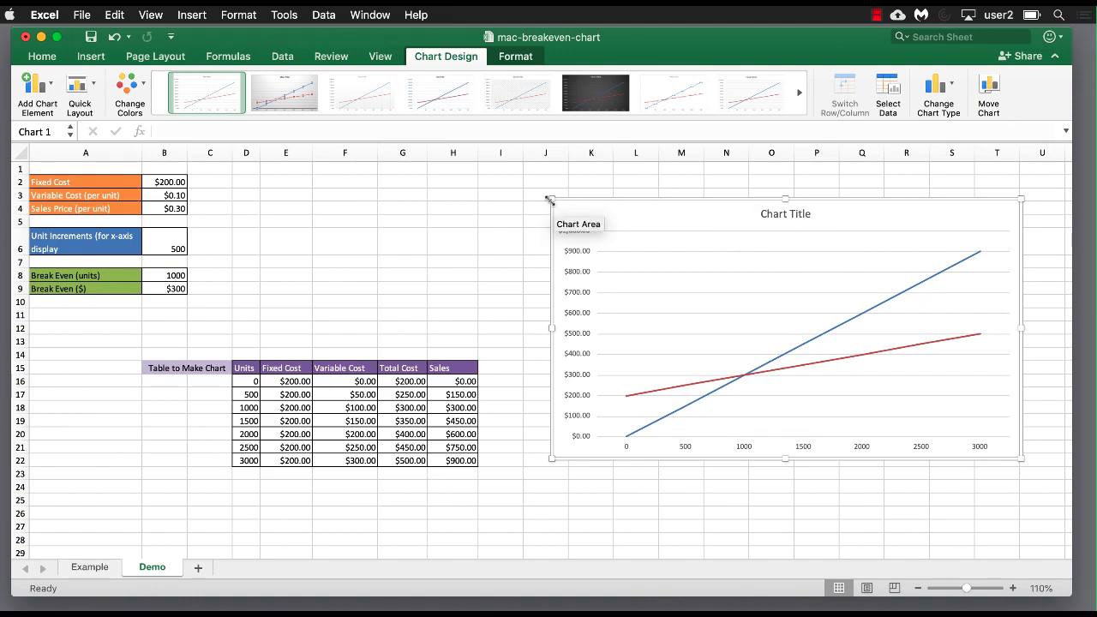
left_click_drag(550, 196, 521, 187)
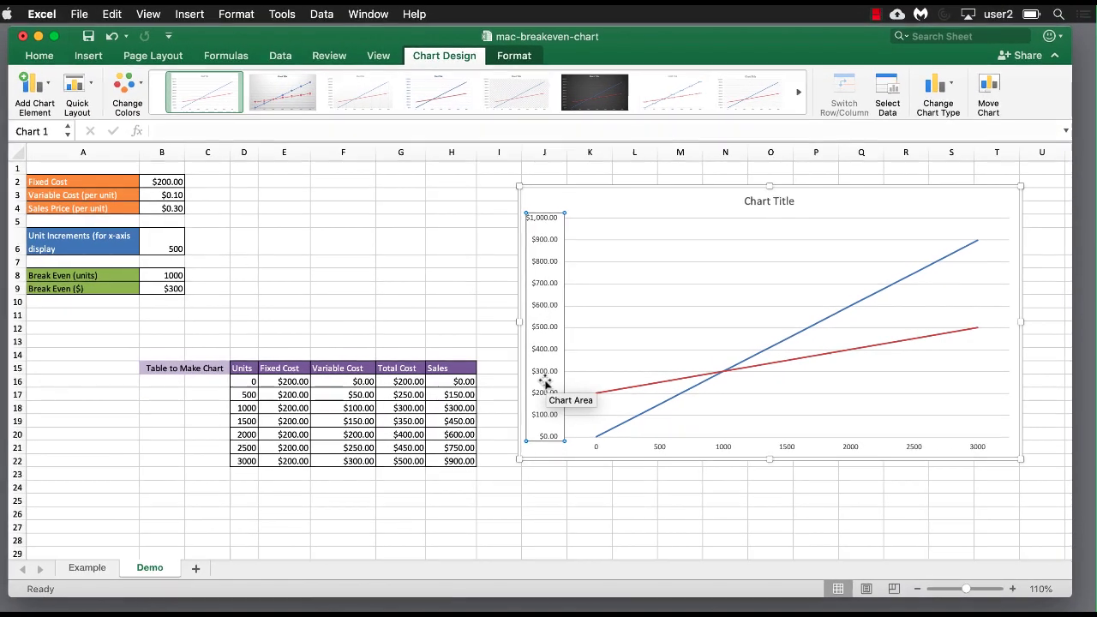
Set the major unit of the chart's vertical axis to 200.
left_click(190, 405)
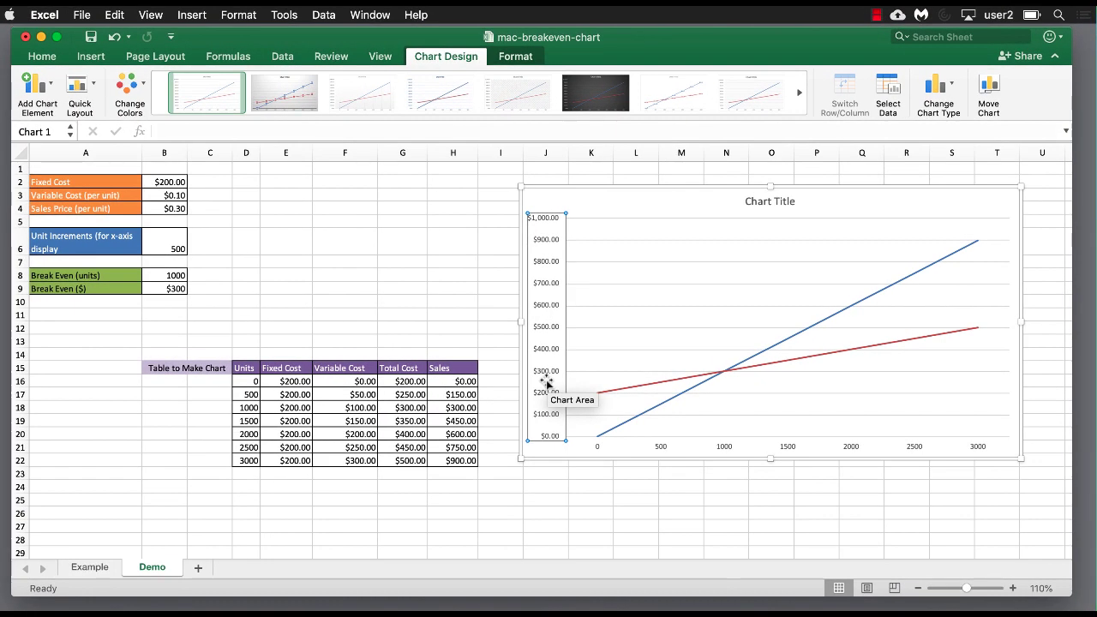
left_click(522, 57)
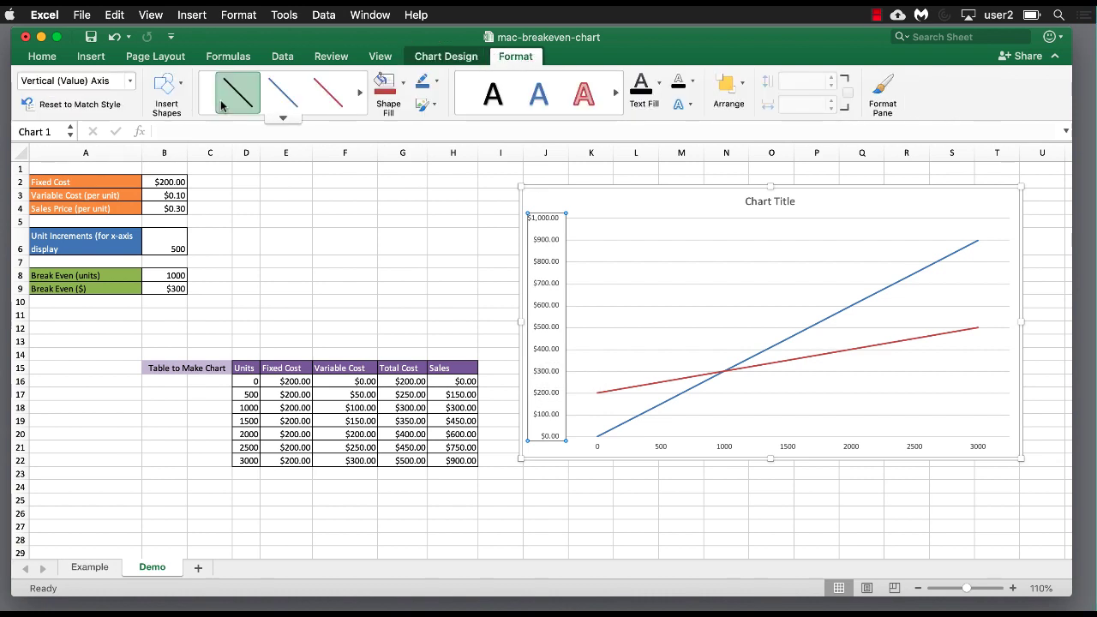
left_click(888, 91)
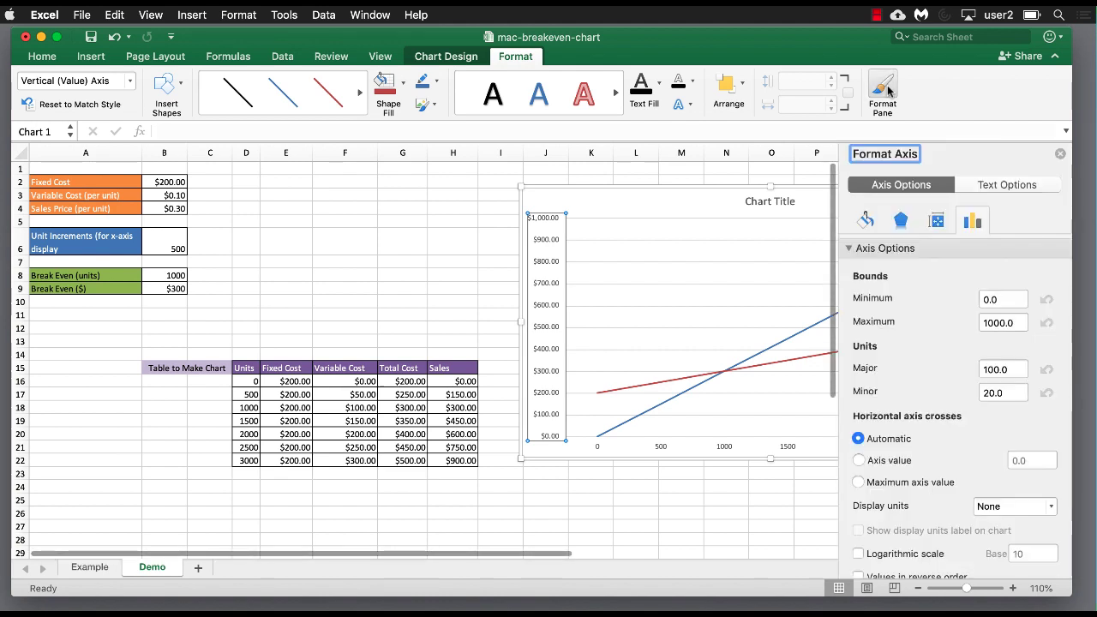
left_click(991, 369)
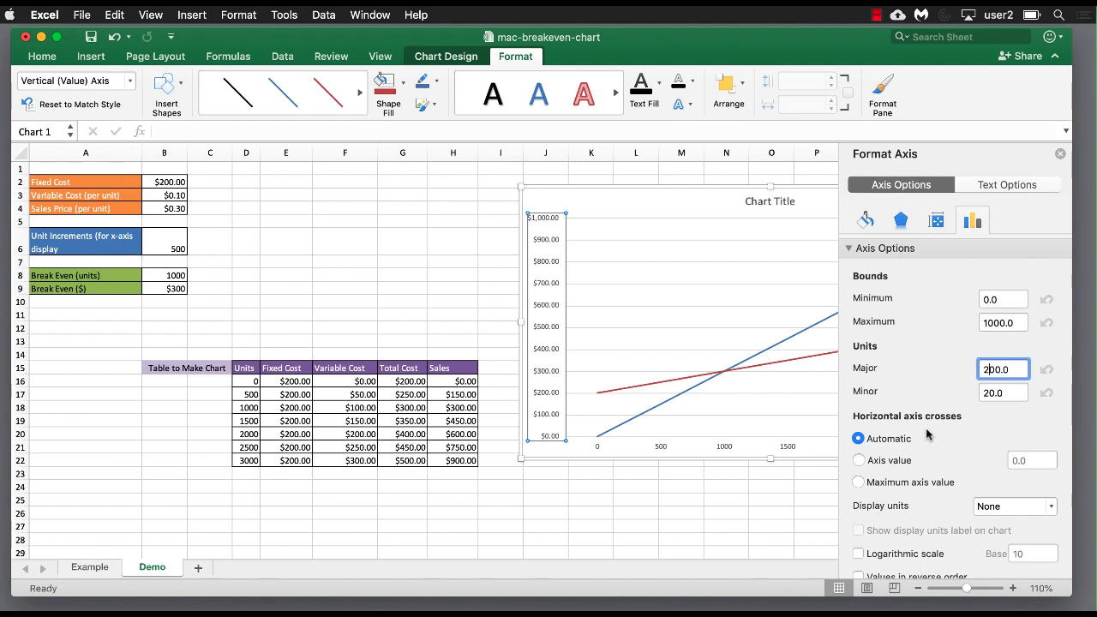
key("Tab")
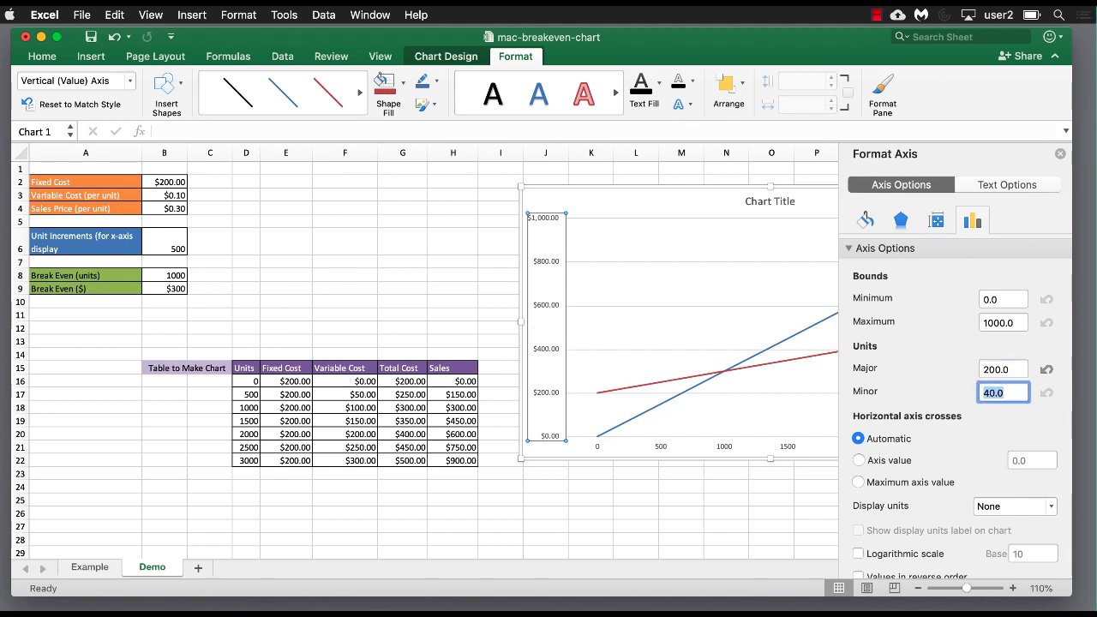
left_click(1061, 154)
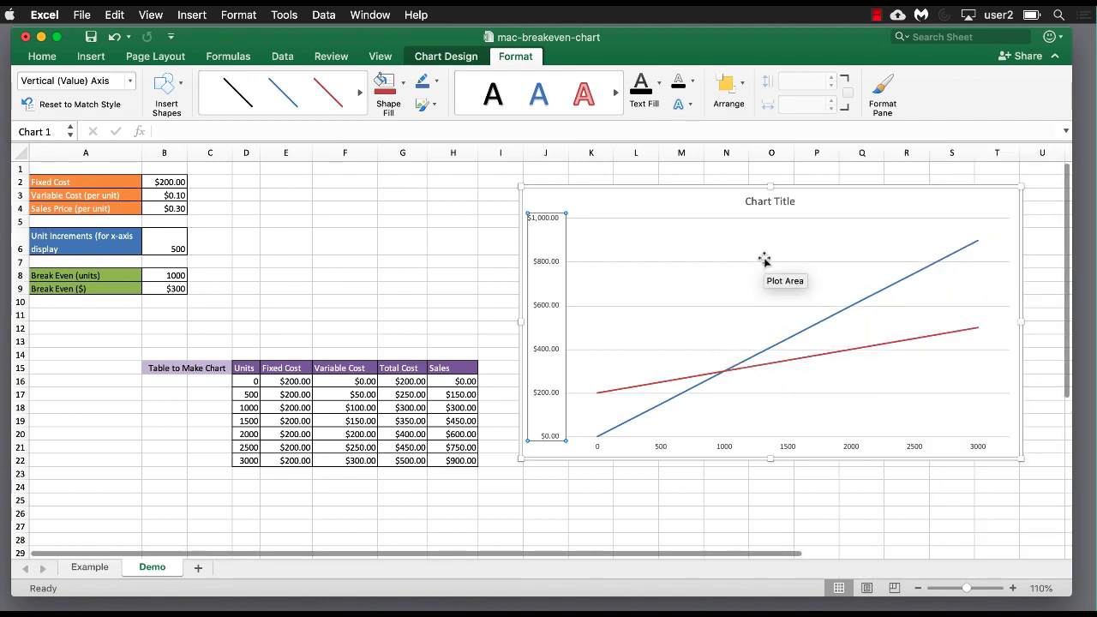
Remove the horizontal gridlines from the line chart.
left_click(711, 306)
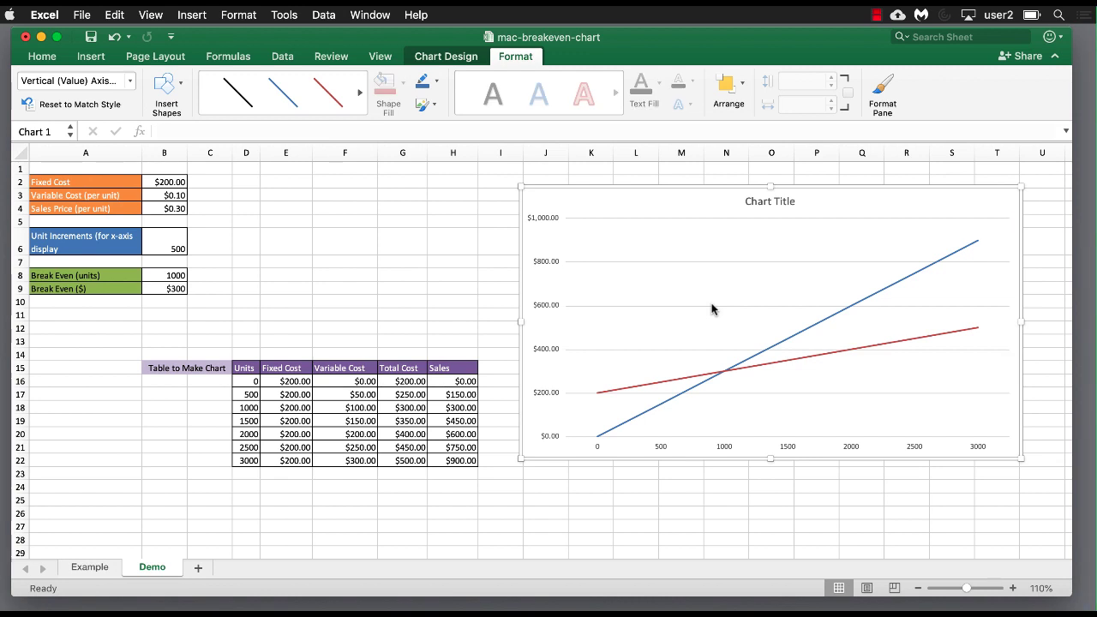
left_click(711, 308)
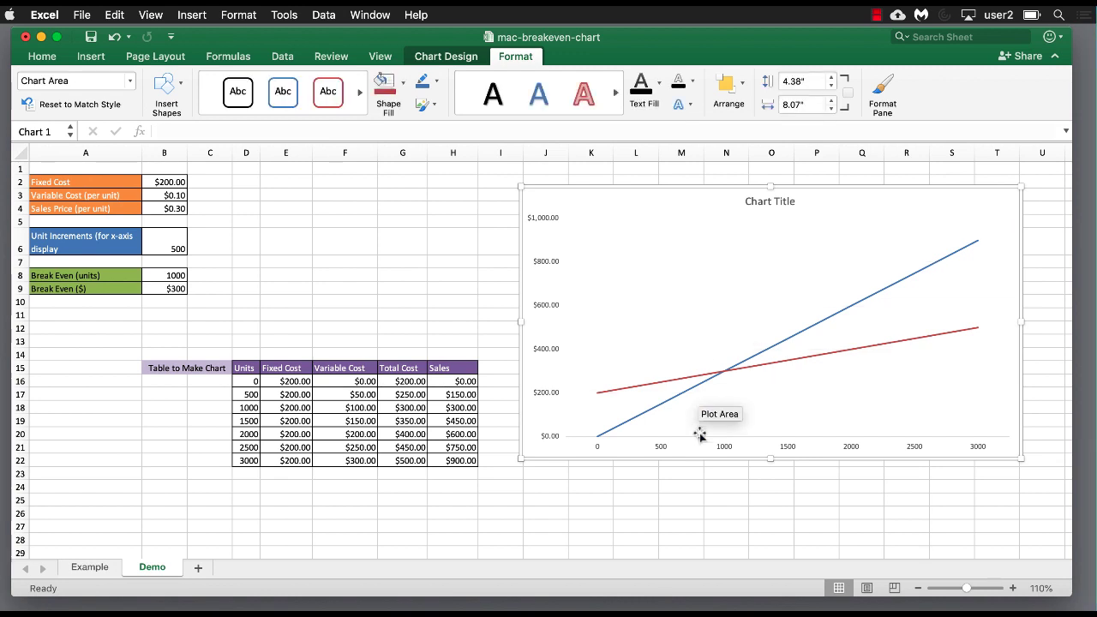
Shorten the chart's plot area from below to free some space and add a legend at the bottom of the chart.
left_click(742, 419)
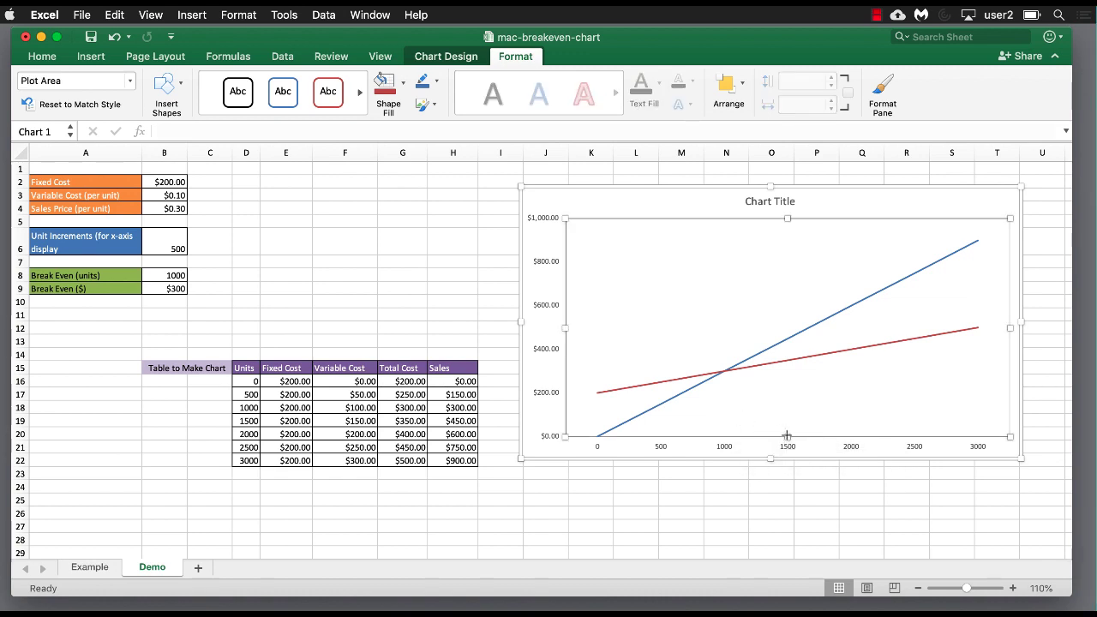
left_click_drag(787, 436, 787, 401)
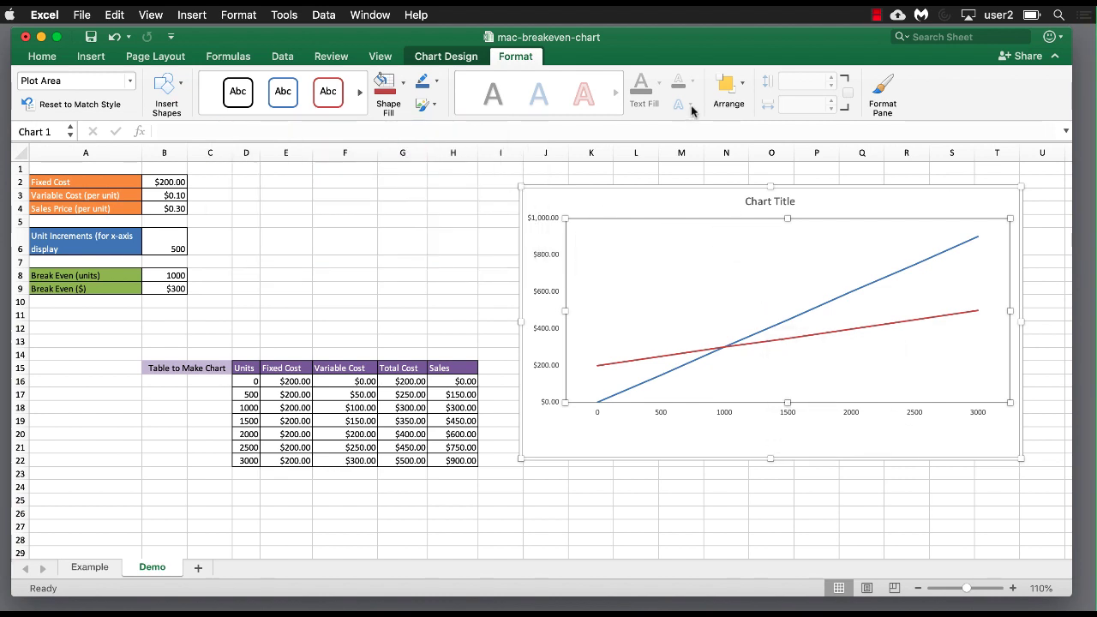
left_click(461, 57)
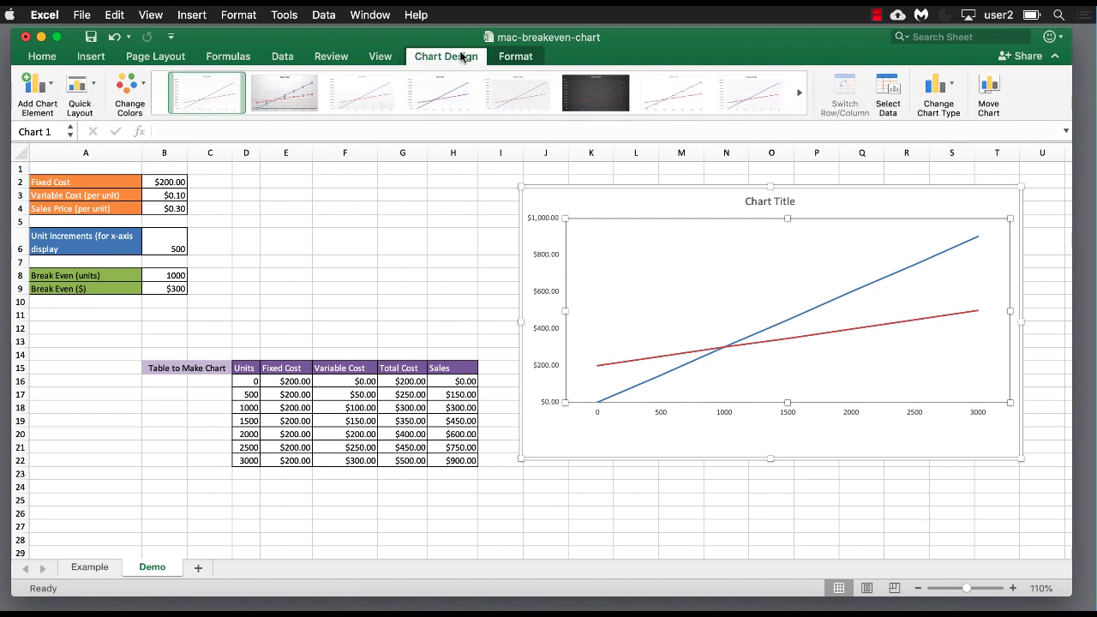
left_click(52, 90)
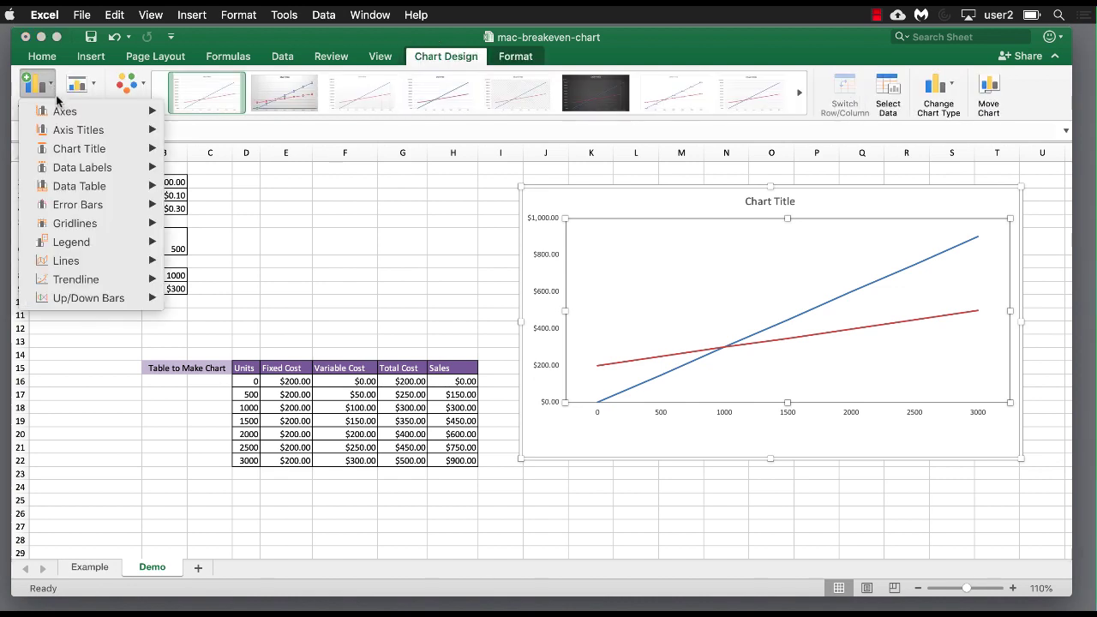
mouse_move(74, 242)
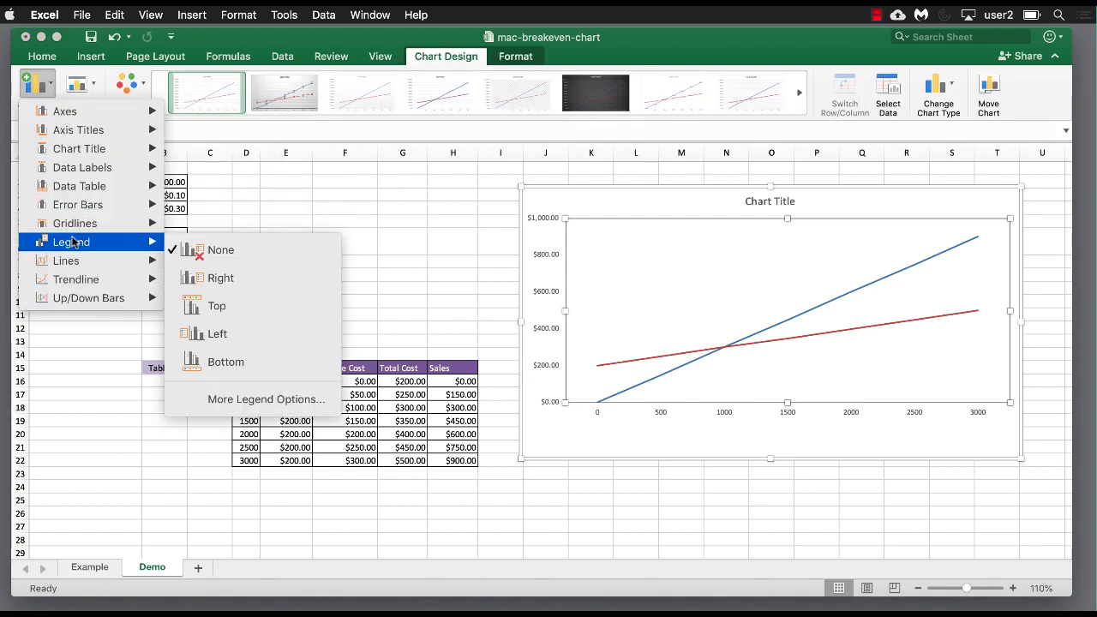
left_click(206, 363)
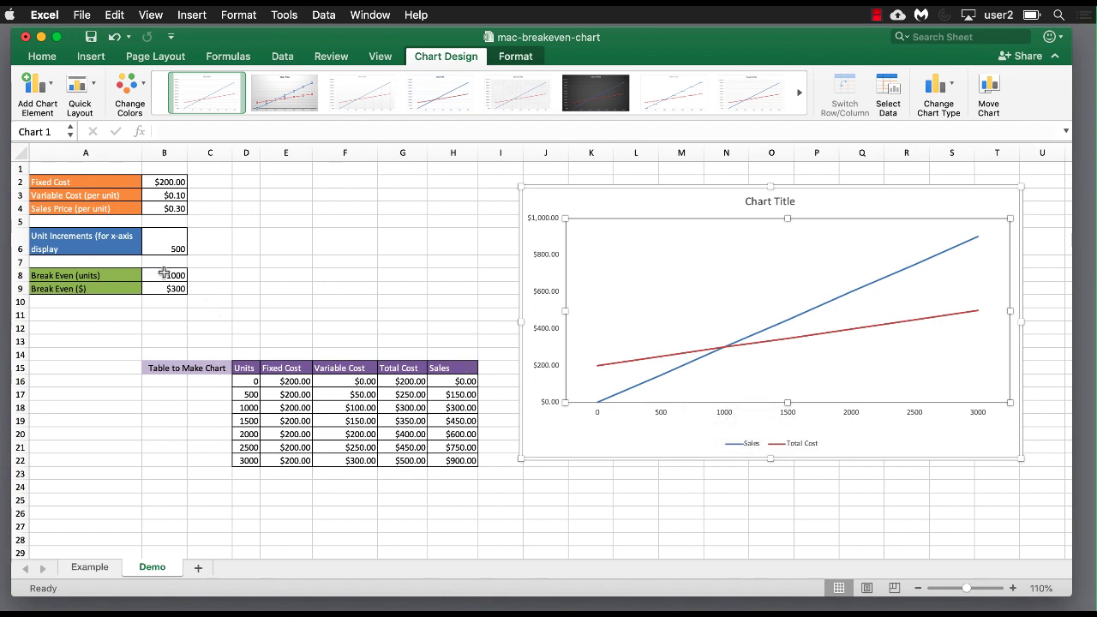
Copy the break-even cells A8:B9 and paste them as a linked picture, placed over the upper part of the chart's plot area.
mouse_move(722, 350)
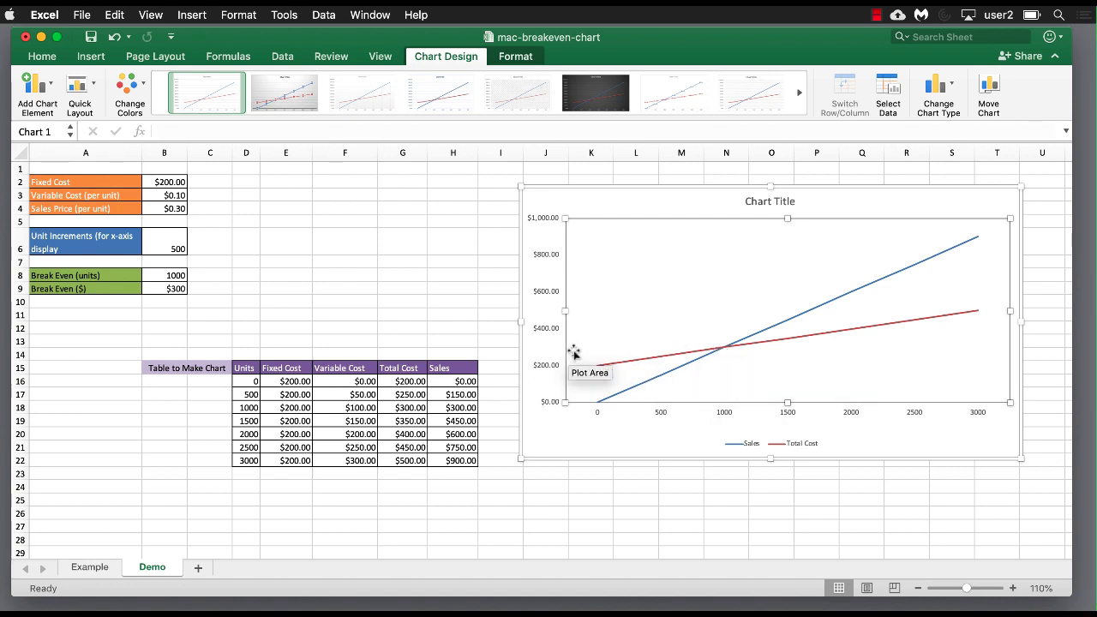
mouse_move(722, 403)
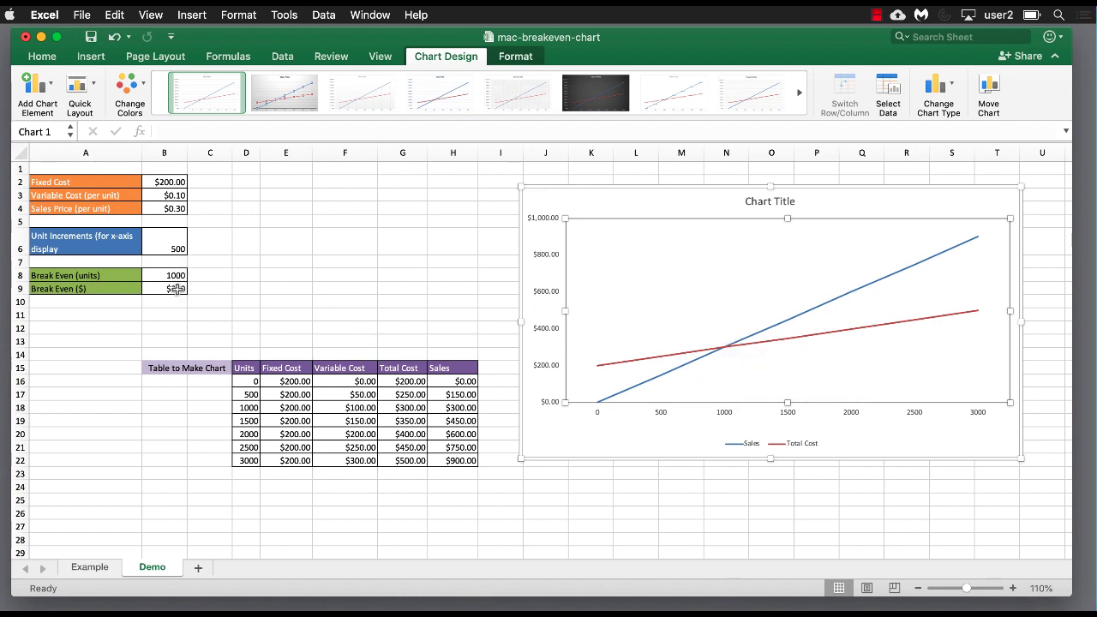
left_click_drag(178, 288, 102, 276)
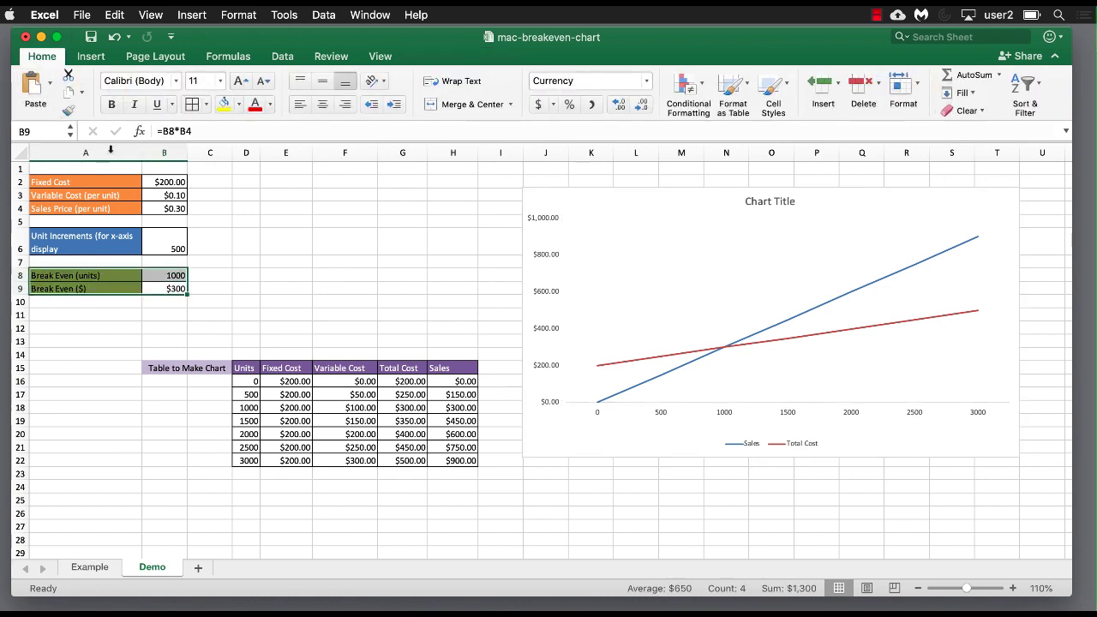
key("super+c")
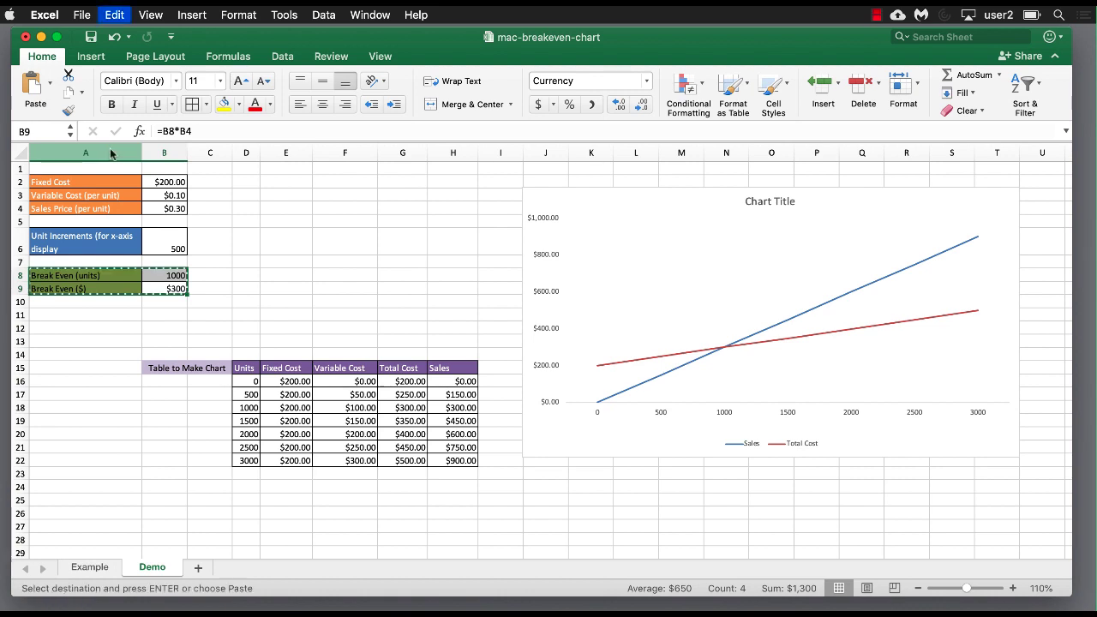
left_click(51, 84)
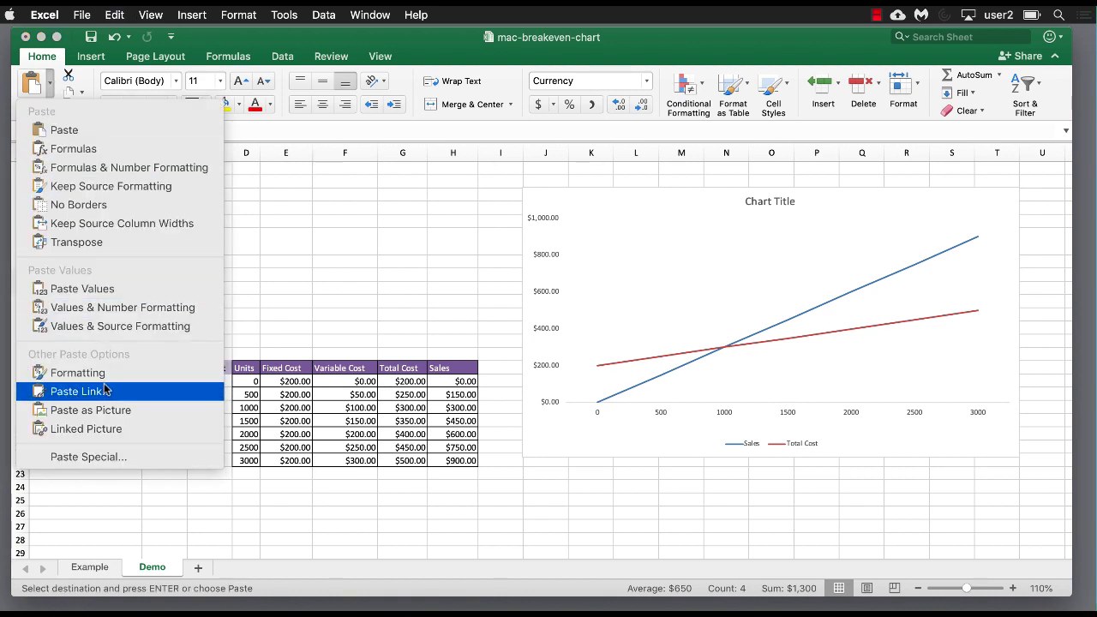
left_click(94, 429)
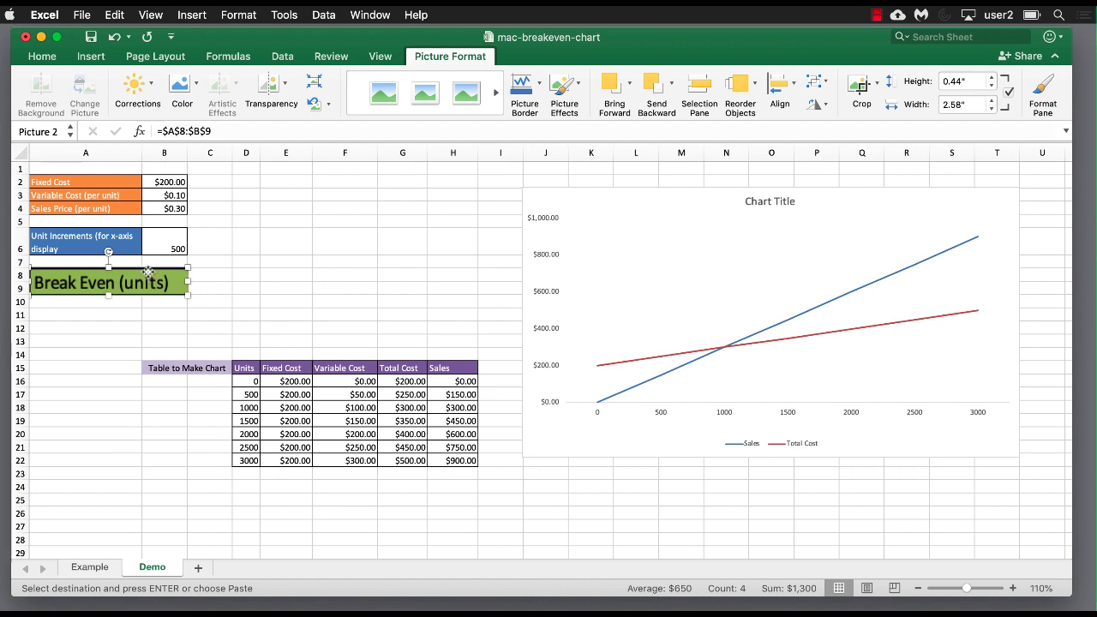
left_click_drag(149, 273, 747, 269)
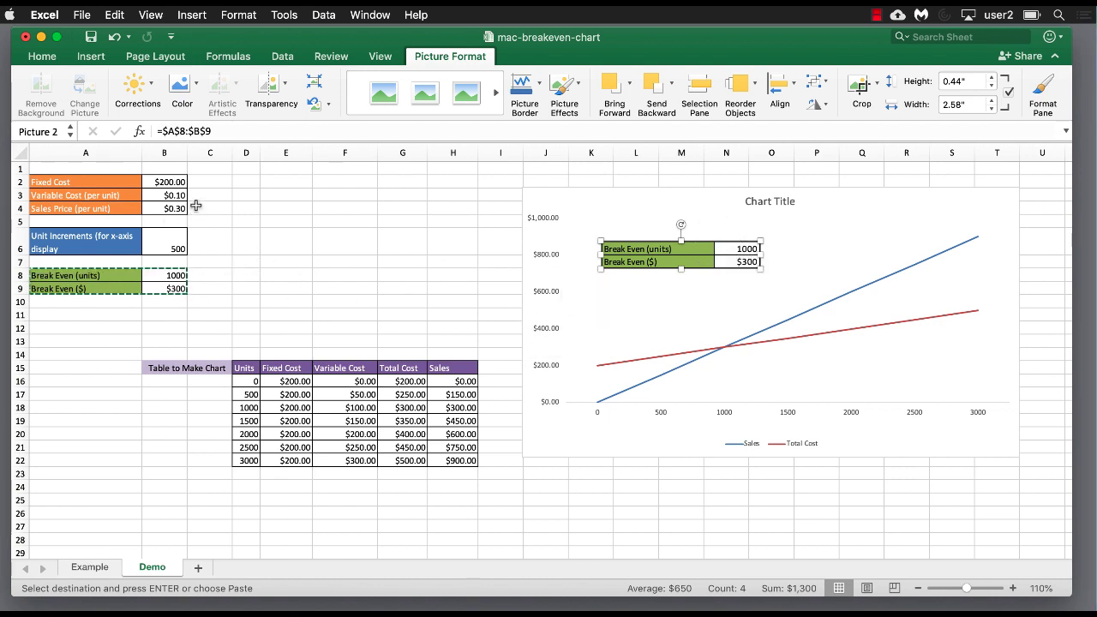
Set the Fixed Cost in B2 to 300.
left_click(168, 182)
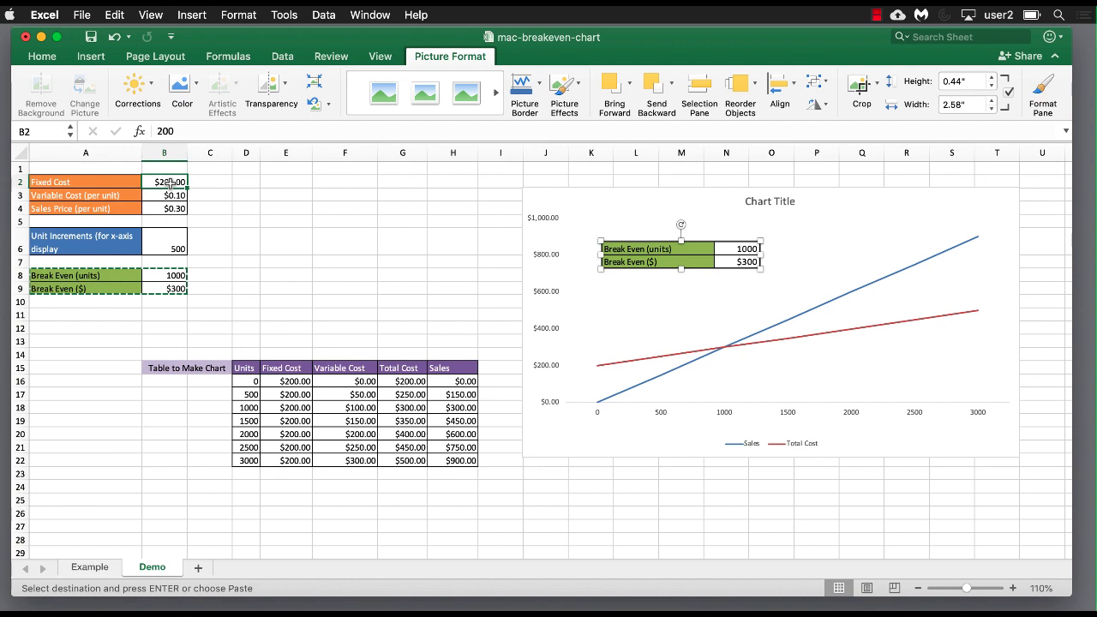
left_click(164, 133)
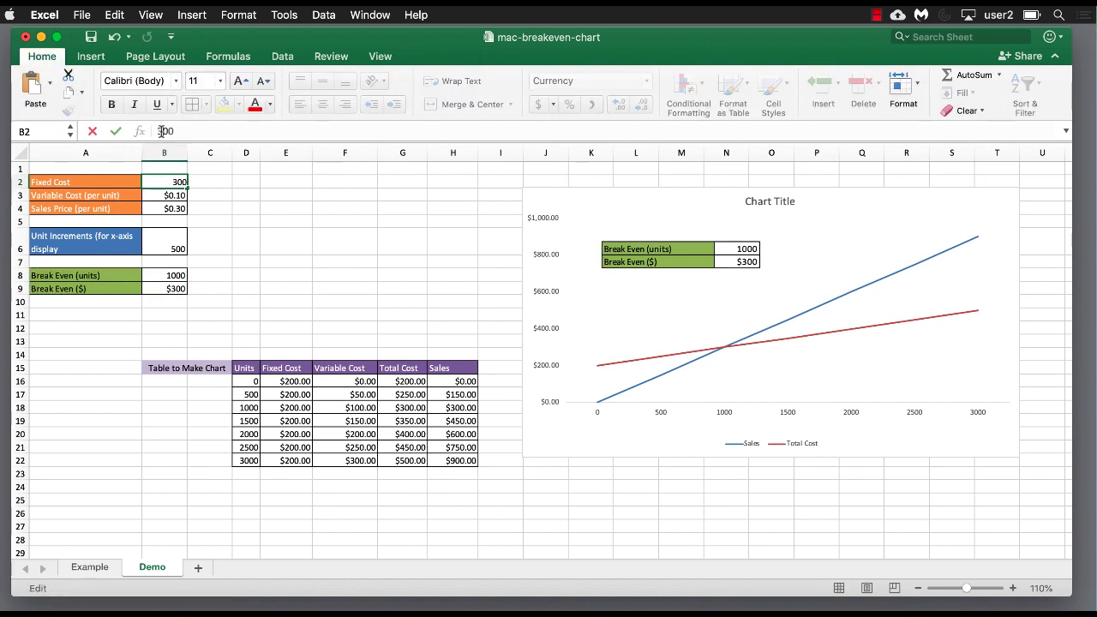
key("Return")
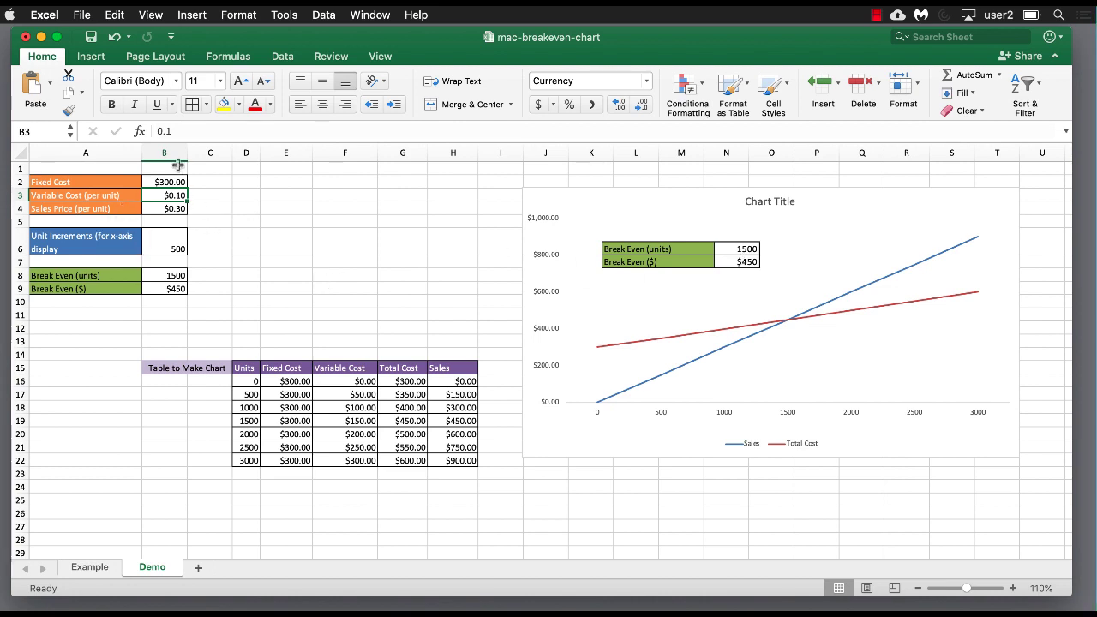
Replace the chart's placeholder title with "Break Even", close the title formatting options, and select the whole chart.
left_click(669, 190)
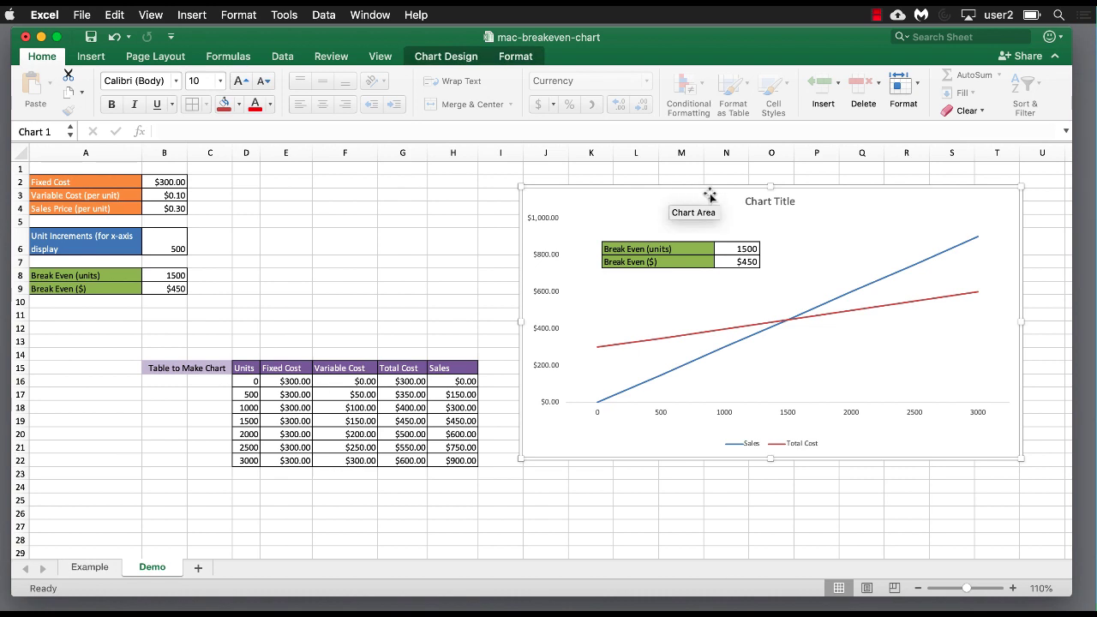
left_click(770, 204)
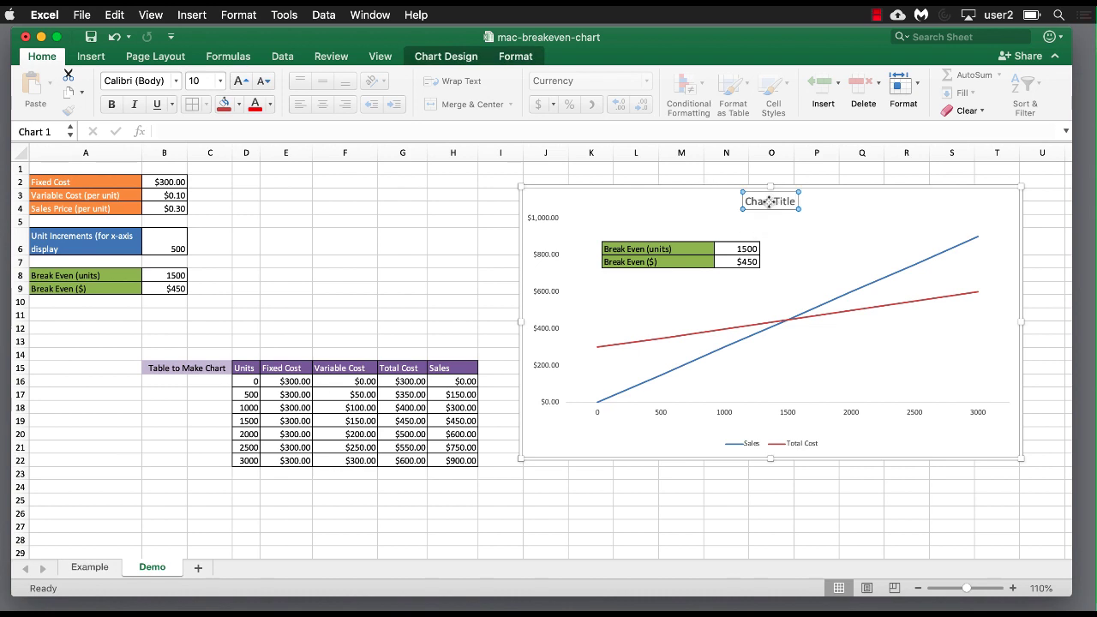
double_click(769, 202)
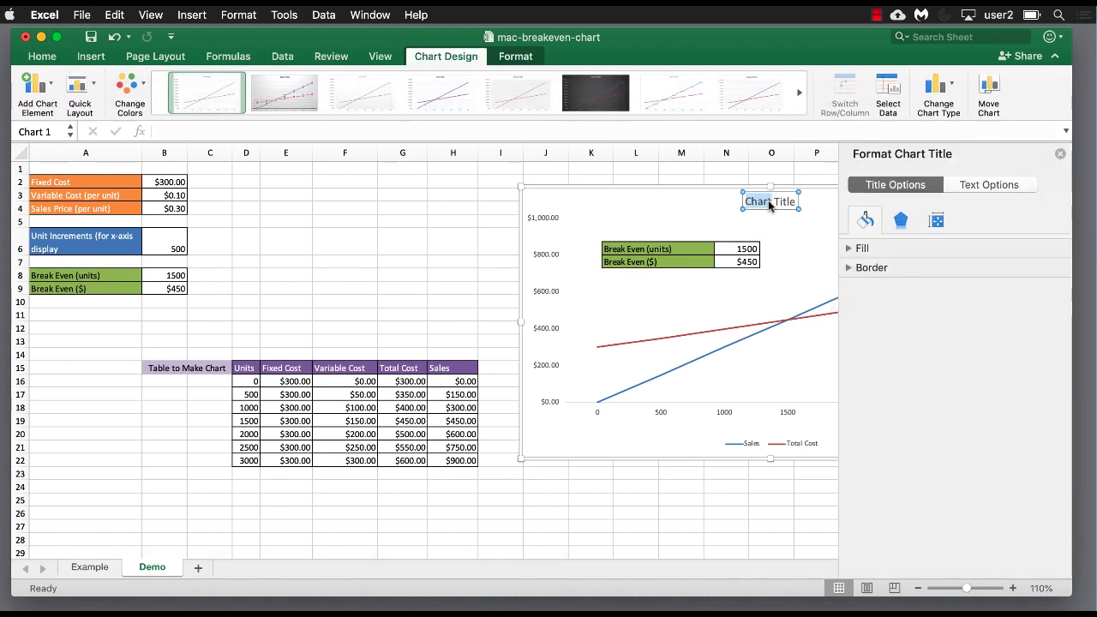
key("BackSpace")
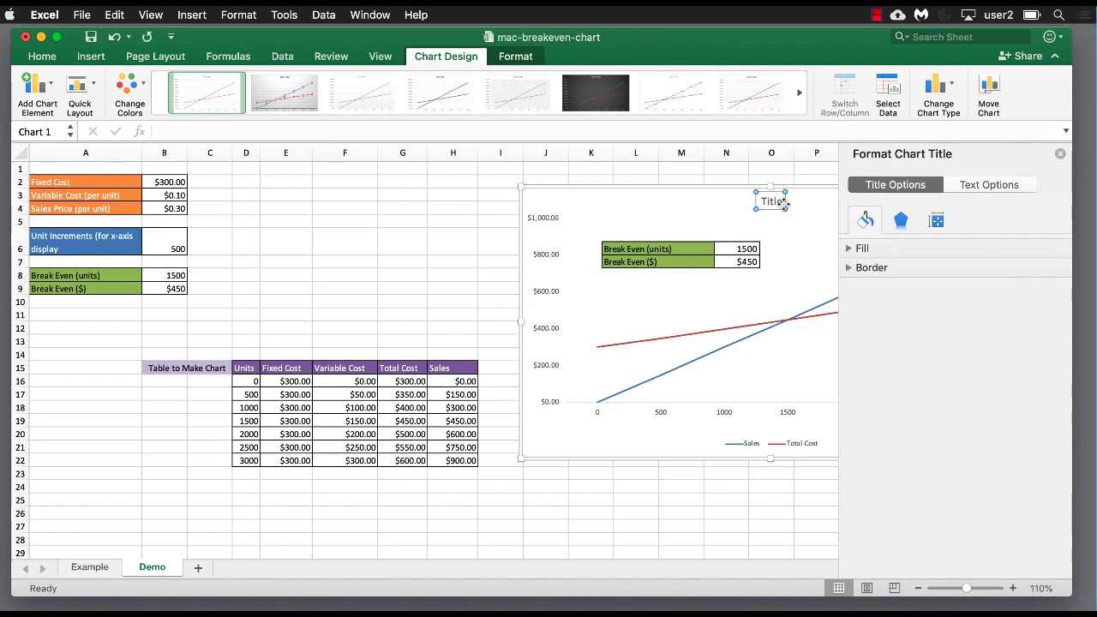
key("BackSpace")
key("BackSpace")
key("BackSpace")
key("BackSpace")
key("BackSpace")
type("Breal Even")
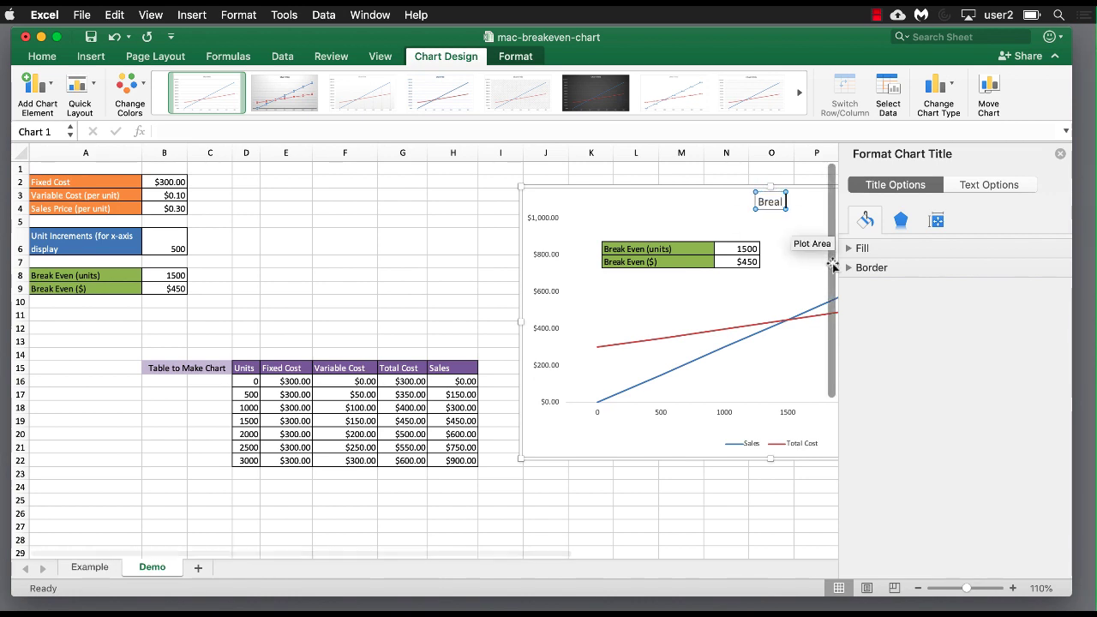
key("BackSpace")
key("BackSpace")
key("BackSpace")
key("BackSpace")
key("BackSpace")
key("BackSpace")
type("k Even")
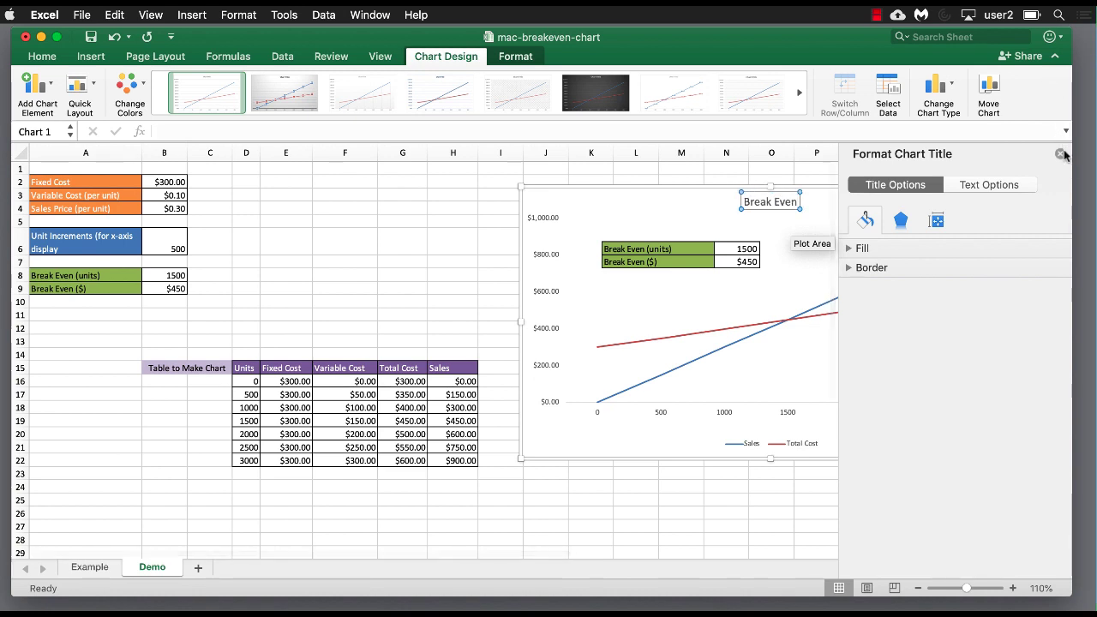
left_click(1061, 154)
left_click(860, 501)
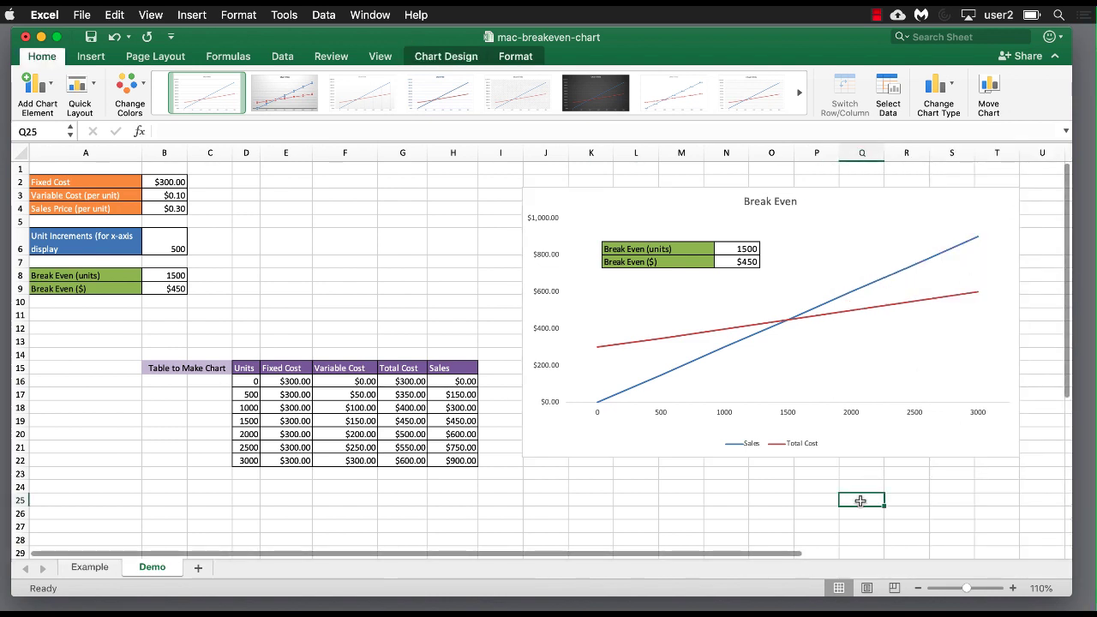
left_click(732, 188)
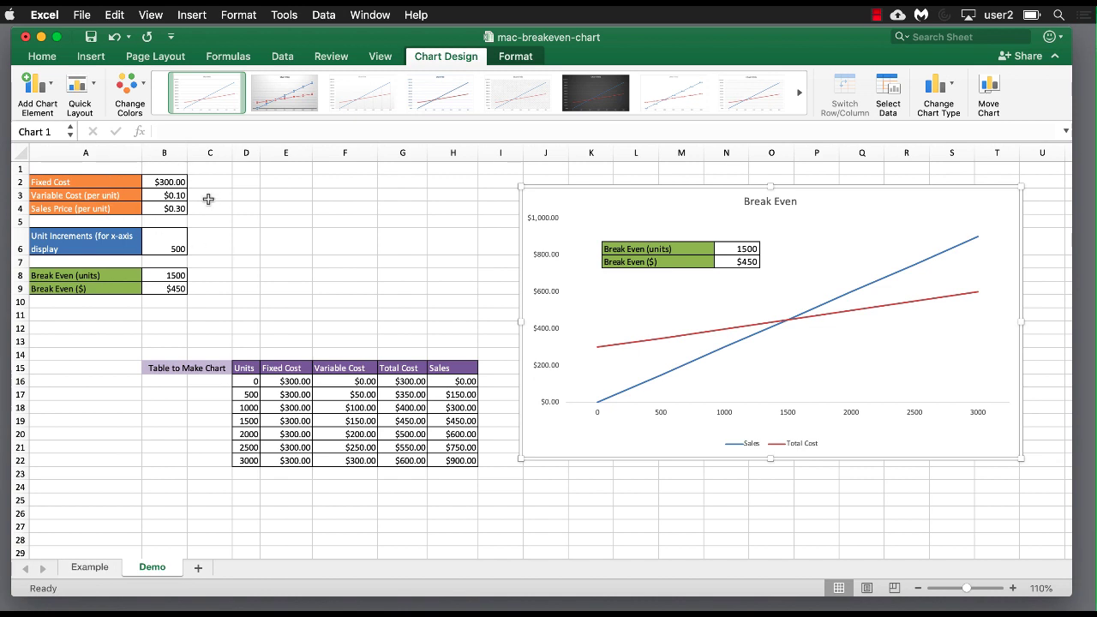